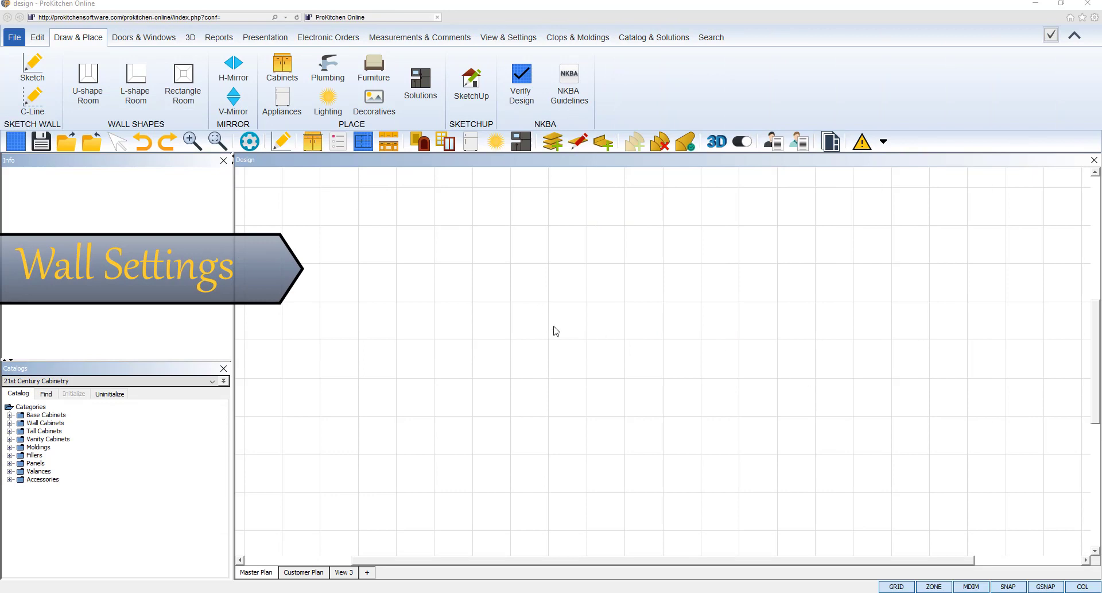
# - In Design Settings under Construction > Walls, change the wall height from 84" to 96"
pyautogui.click(505, 40)
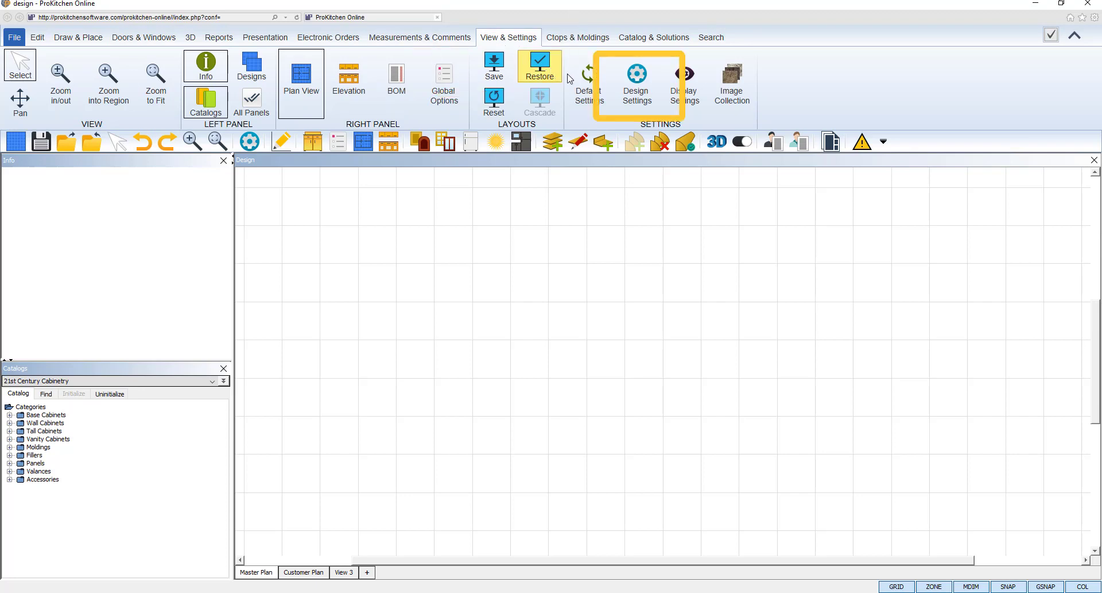
pyautogui.click(644, 104)
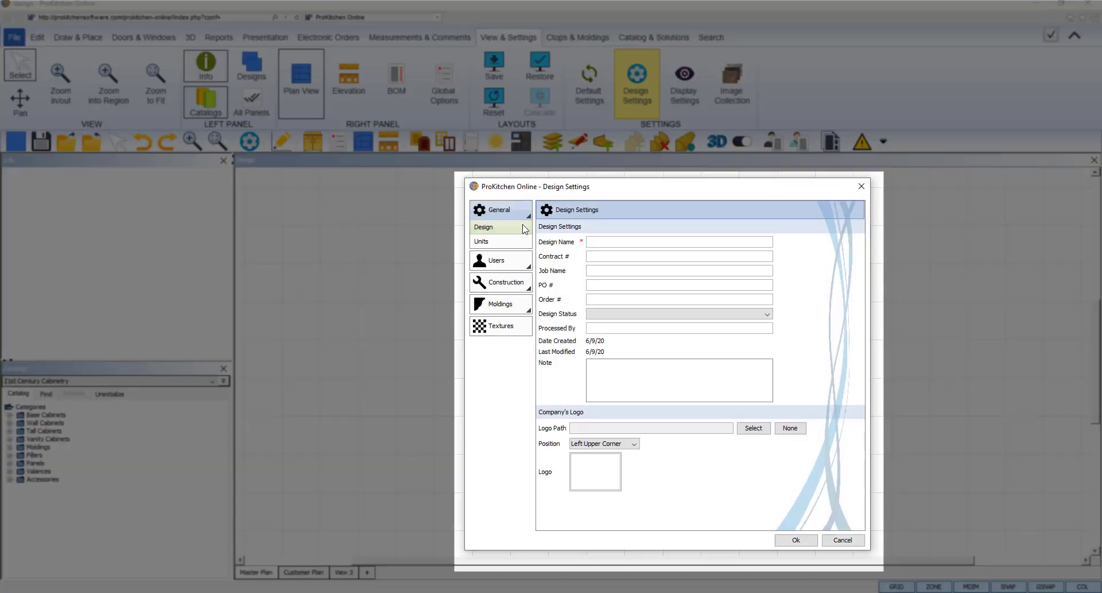
pyautogui.click(503, 283)
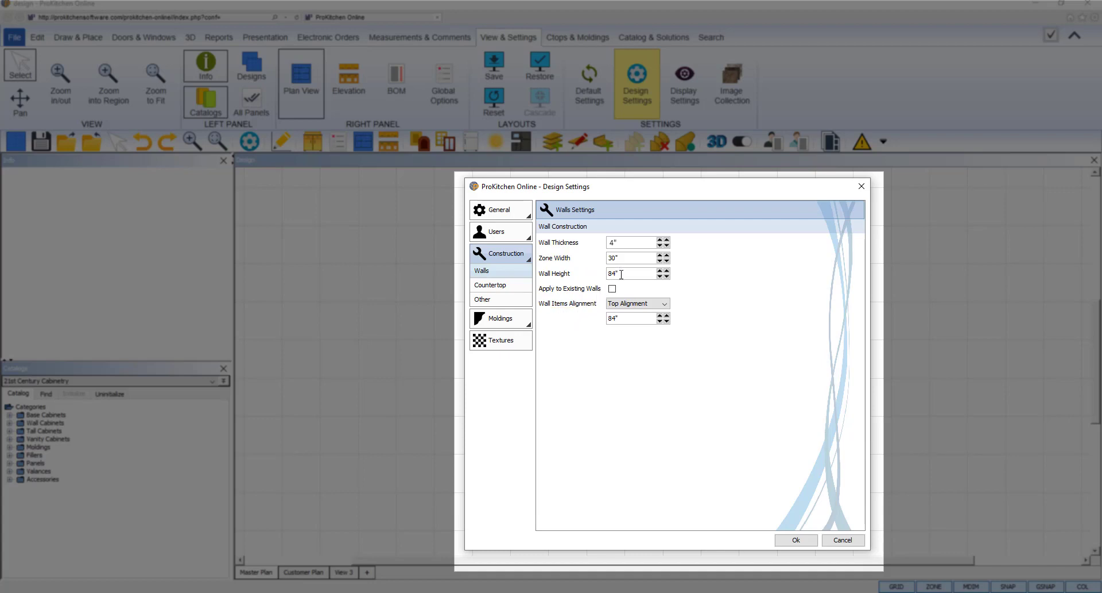
pyautogui.moveTo(621, 275); pyautogui.dragTo(597, 276)
pyautogui.write('96')
pyautogui.click(667, 271)
# - Settle the wall height at 96", close the settings, and bring up the Draw & Place tools
pyautogui.click(667, 276)
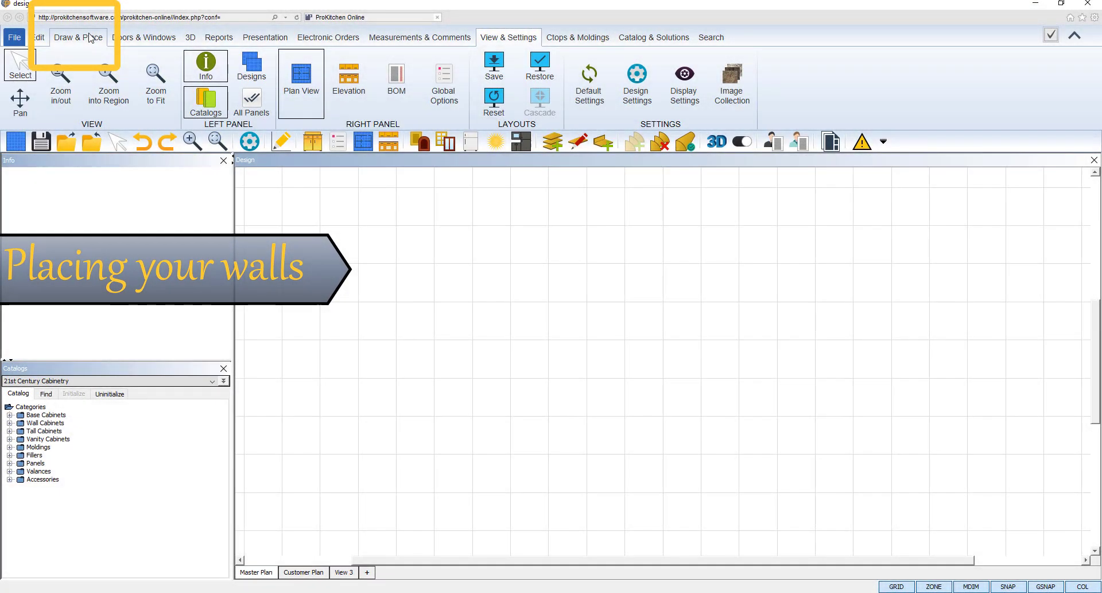
pyautogui.click(79, 38)
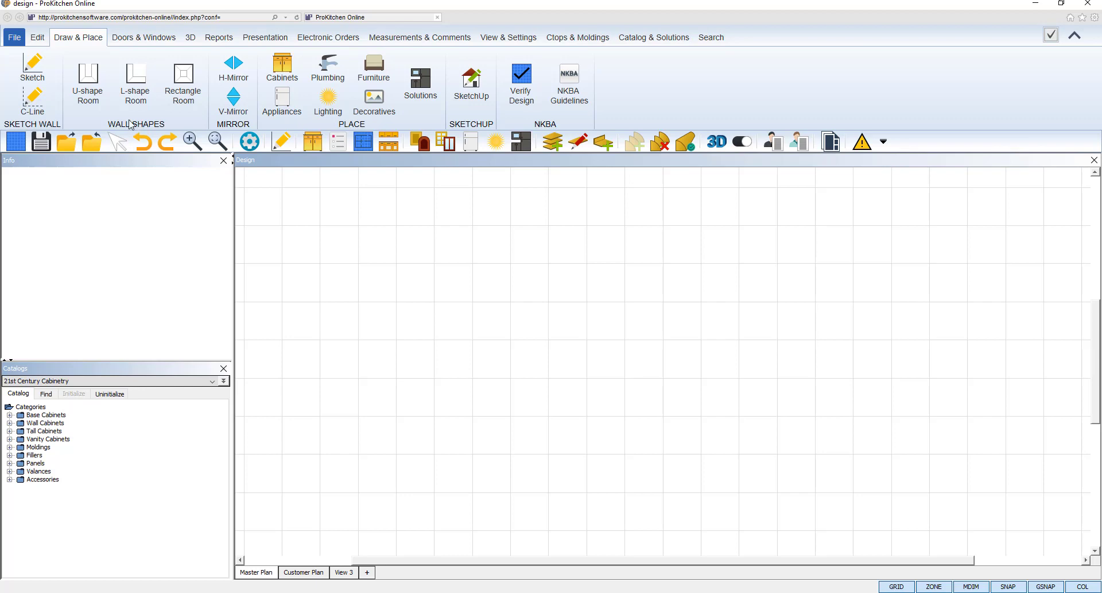
# - Create a U-shape room open at the top: walls A and B 96 1/2", wall C 96"
pyautogui.click(89, 92)
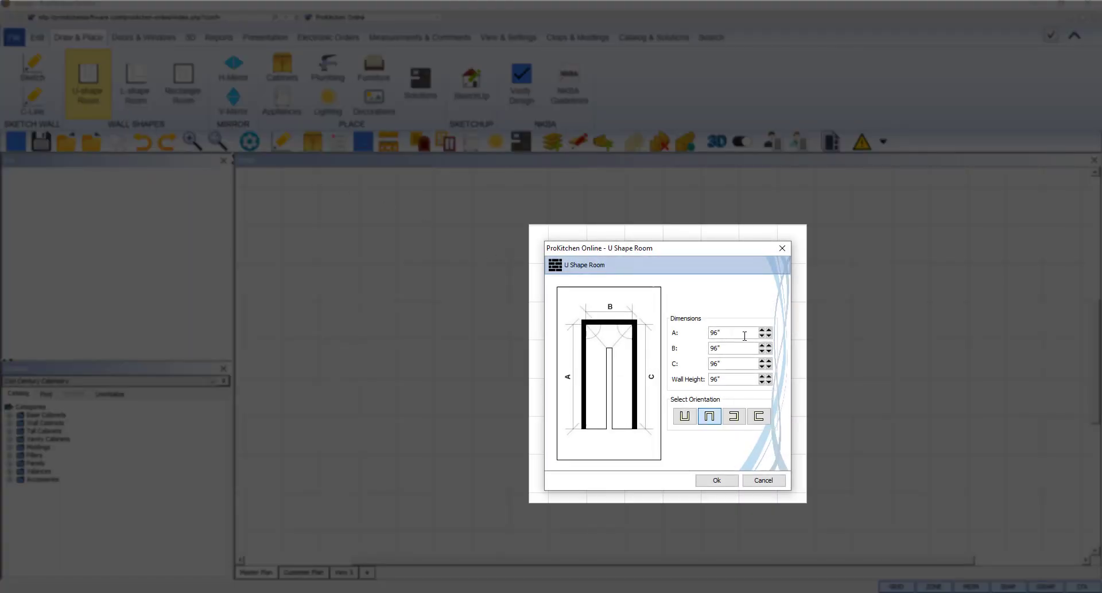
pyautogui.press('BackSpace')
pyautogui.press('BackSpace')
pyautogui.press('BackSpace')
pyautogui.write('1/2')
pyautogui.press('Tab')
pyautogui.write('1/2')
pyautogui.press('Tab')
pyautogui.click(685, 417)
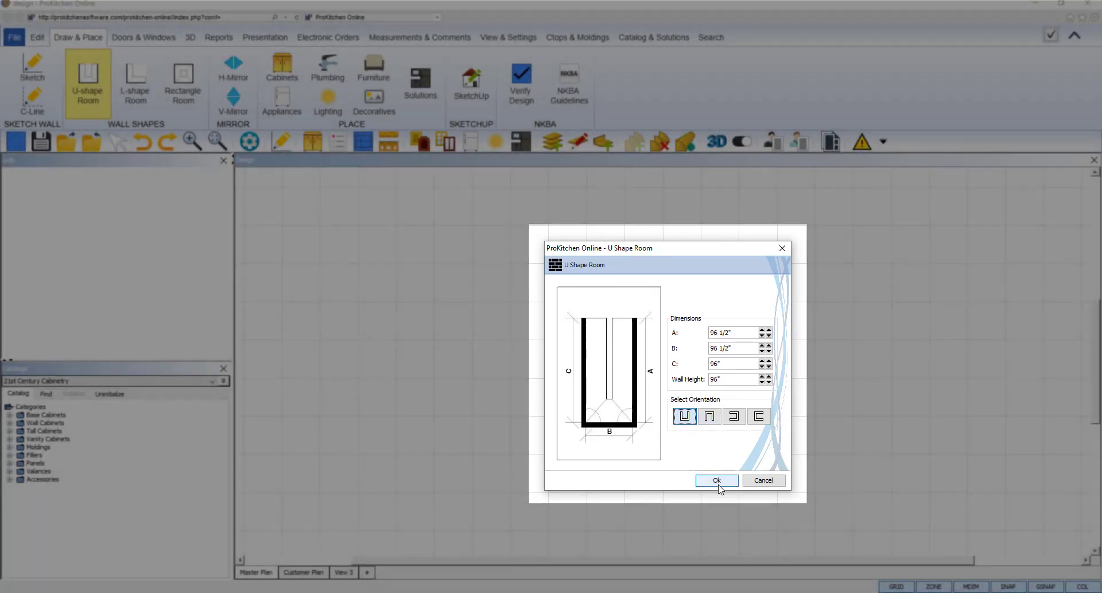
pyautogui.click(717, 480)
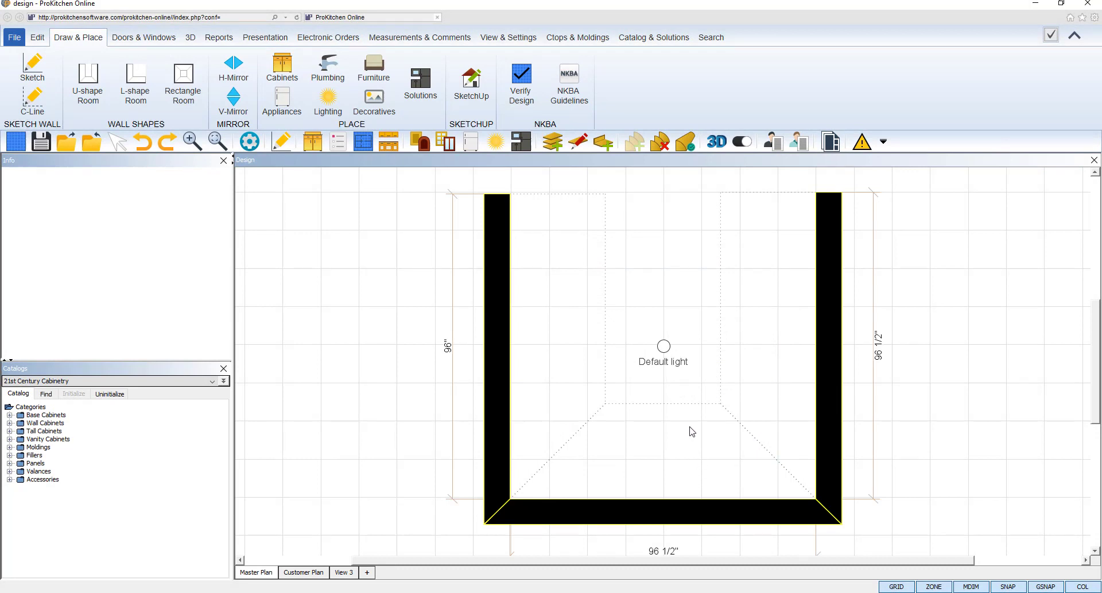
# - Delete the U-shaped room's entire wall group from the left wall's Wall Groups menu
pyautogui.rightClick(491, 366)
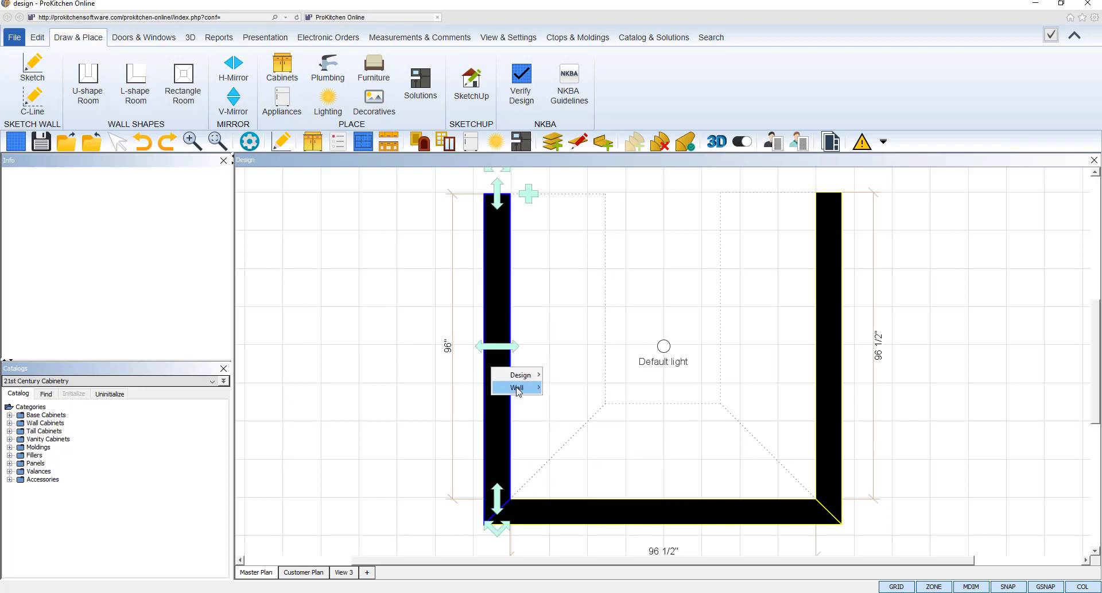
pyautogui.moveTo(518, 388)
pyautogui.moveTo(554, 388)
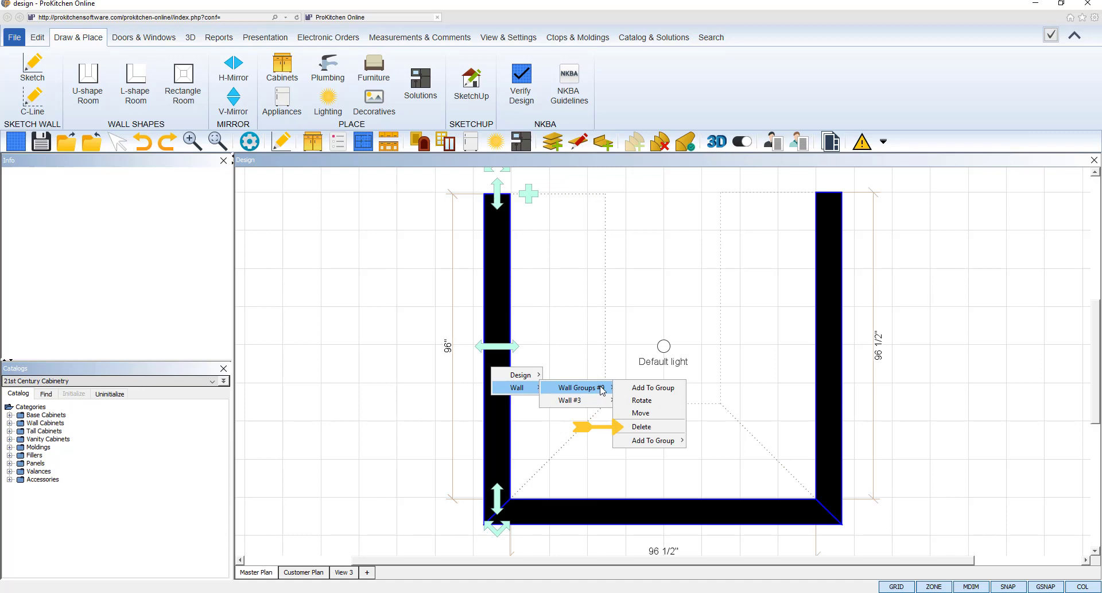
pyautogui.click(648, 427)
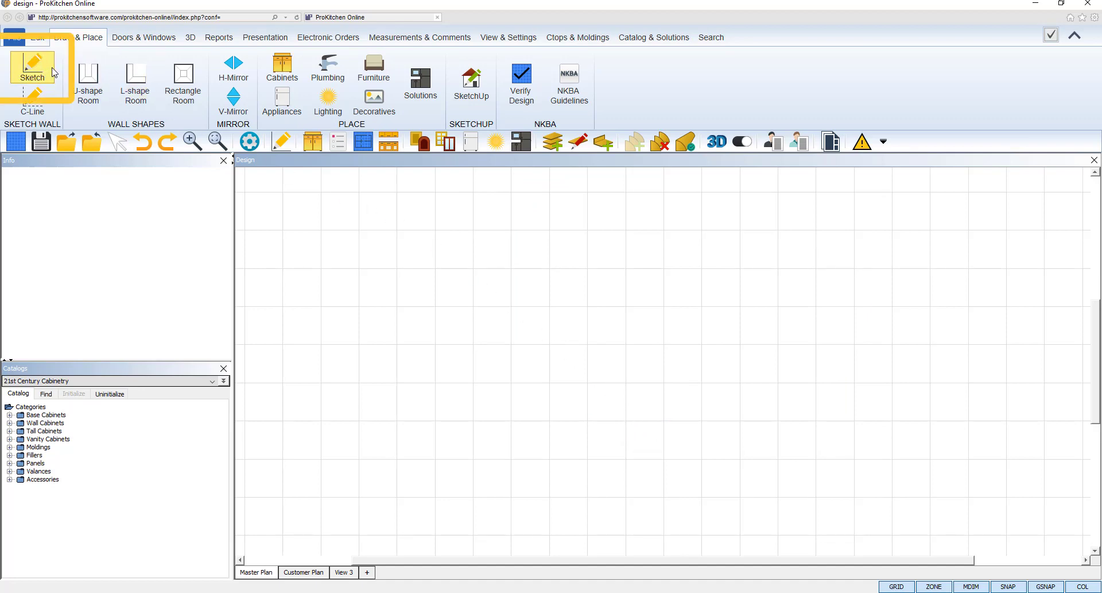
# - Sketch three 100" walls (left, top, right) from near the plan's bottom, leaving the bottom open
pyautogui.click(20, 67)
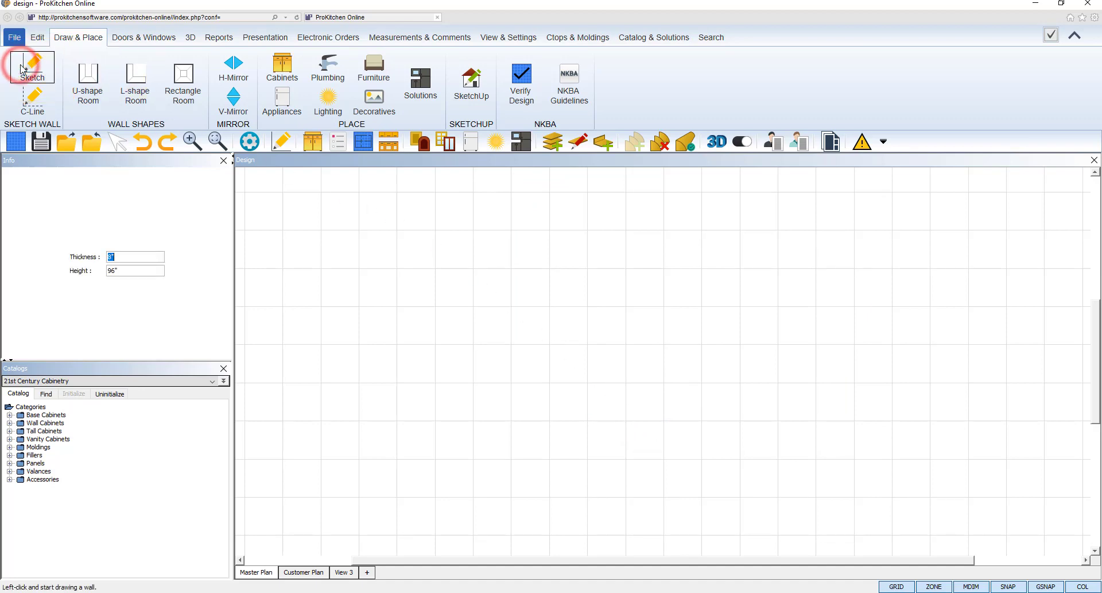
pyautogui.click(512, 496)
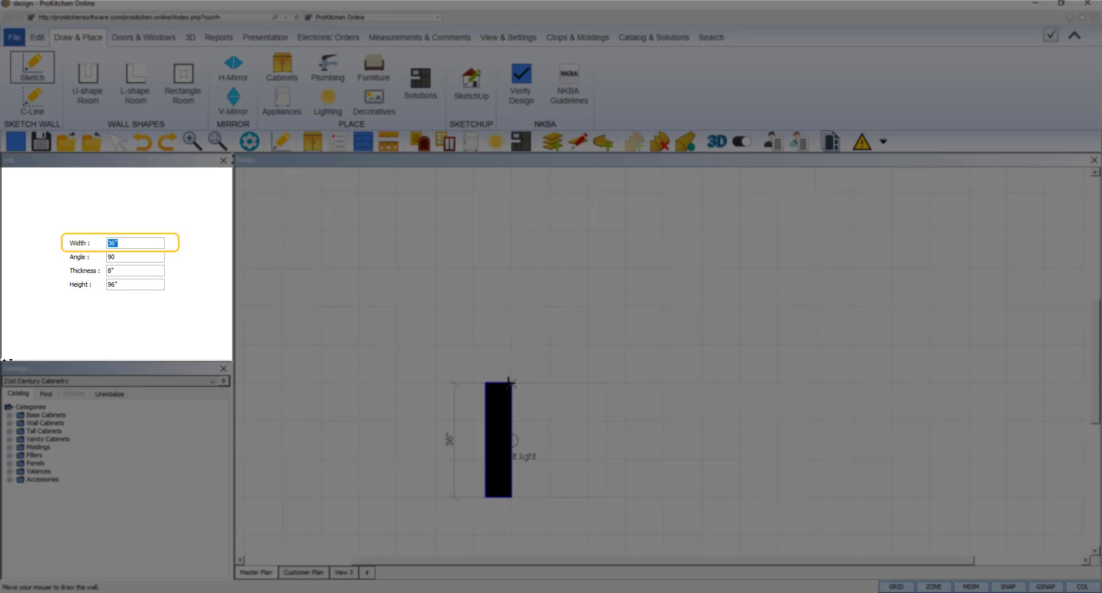
pyautogui.write('100')
pyautogui.press('Return')
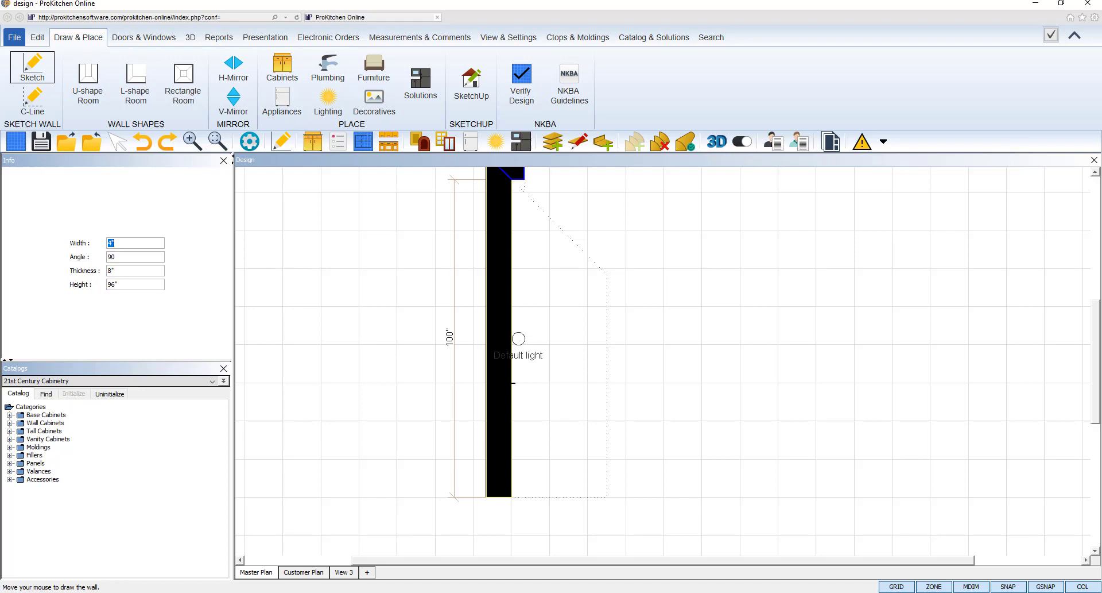
pyautogui.write('100')
pyautogui.press('Return')
pyautogui.write('100')
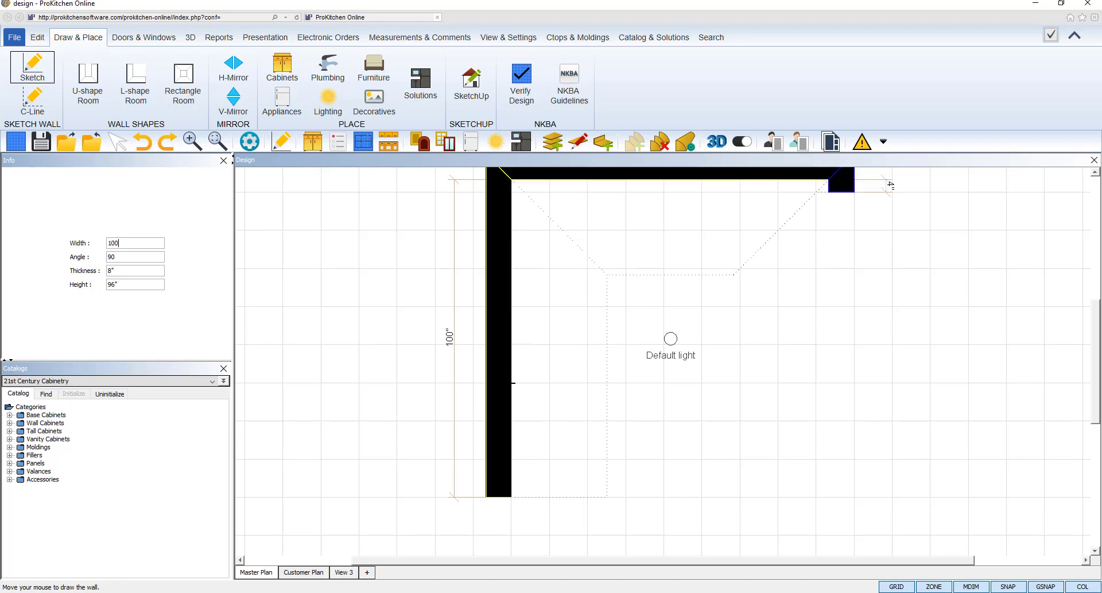
pyautogui.press('Return')
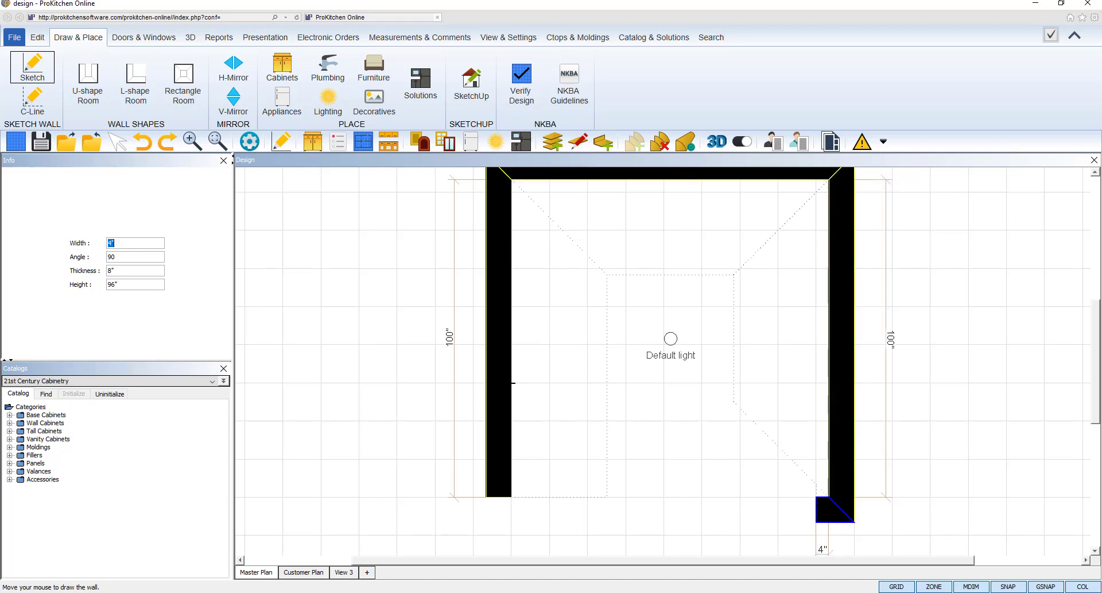
pyautogui.press('Escape')
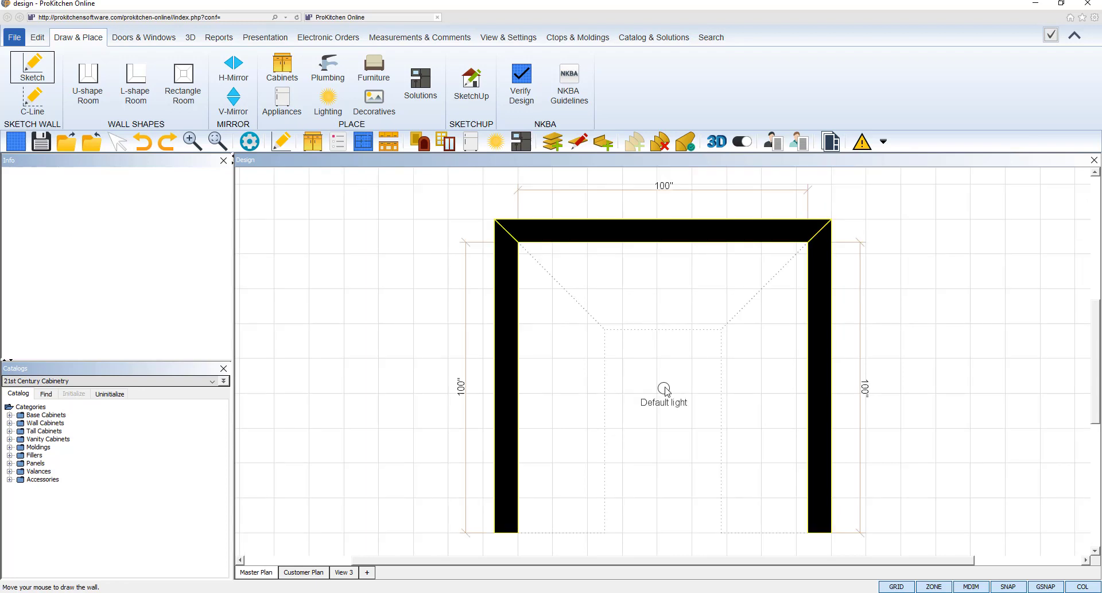
# - Hide the tool ribbon to enlarge the plan area, then zoom the canvas in and out
pyautogui.click(1076, 37)
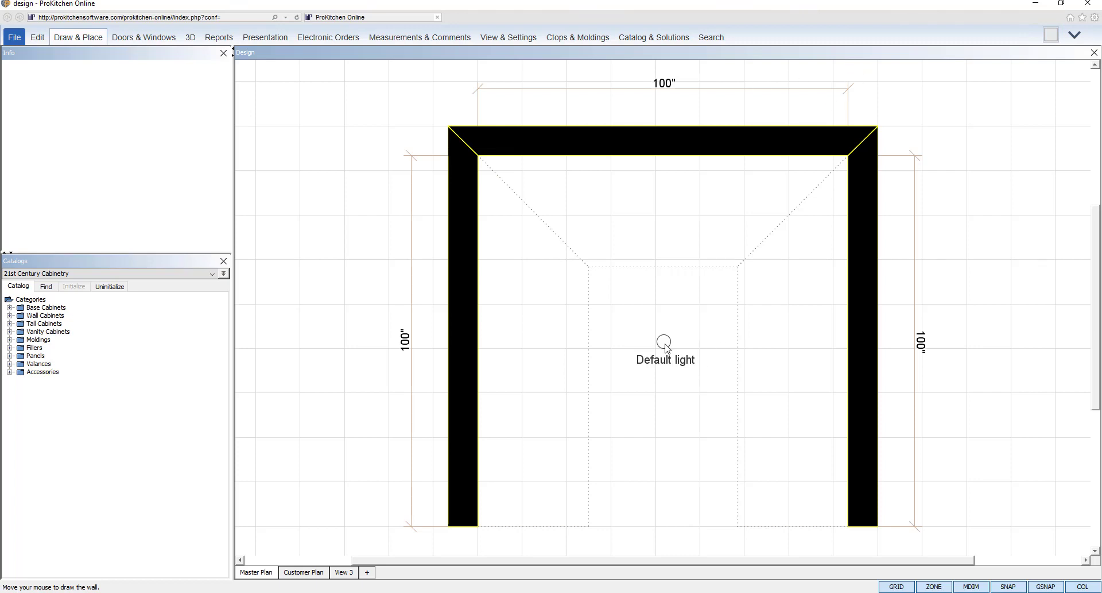
pyautogui.scroll(2, 665, 344)
pyautogui.scroll(-2, 665, 344)
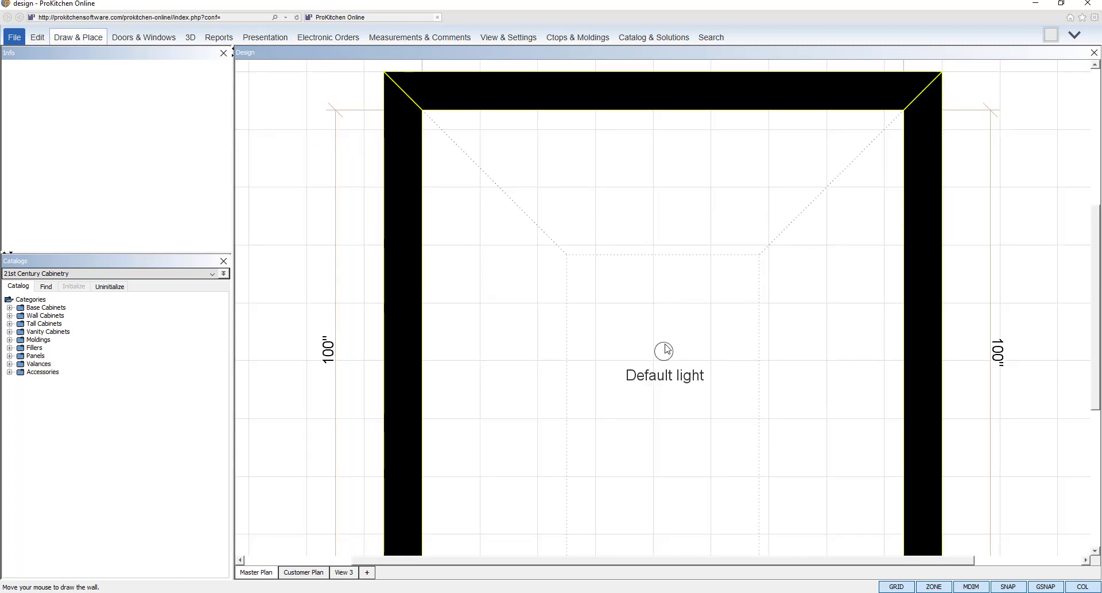
pyautogui.scroll(-1, 666, 349)
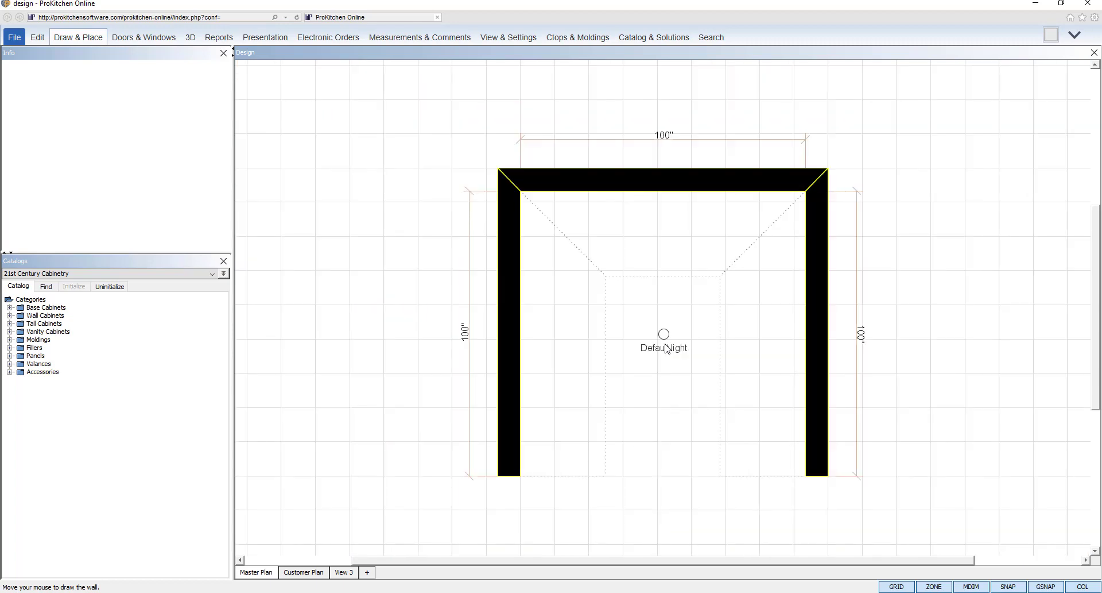
pyautogui.scroll(-1, 666, 349)
pyautogui.scroll(1, 666, 349)
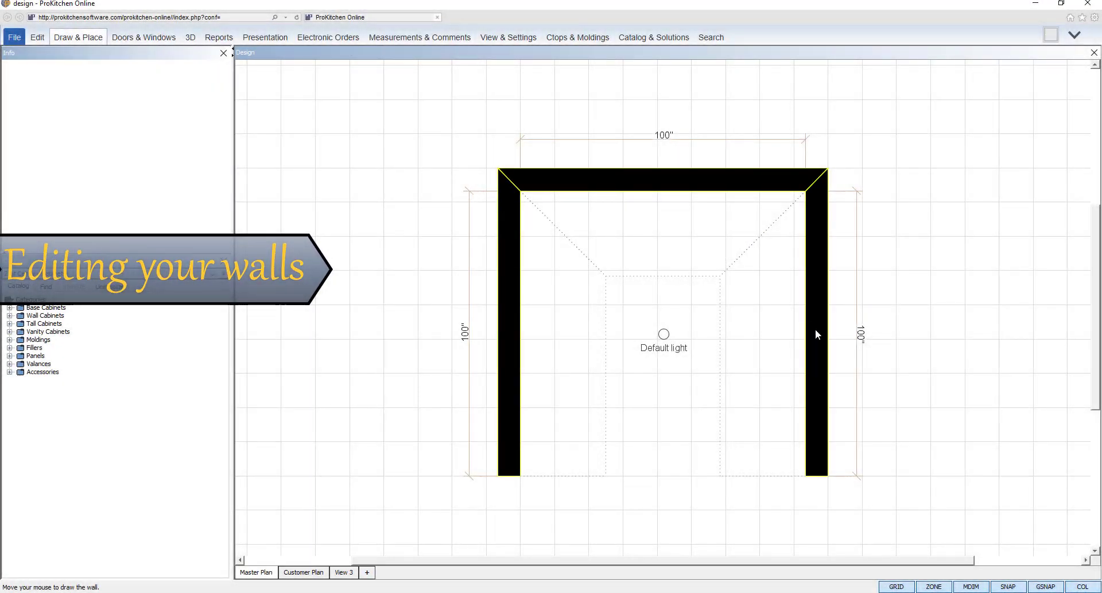
pyautogui.click(815, 328)
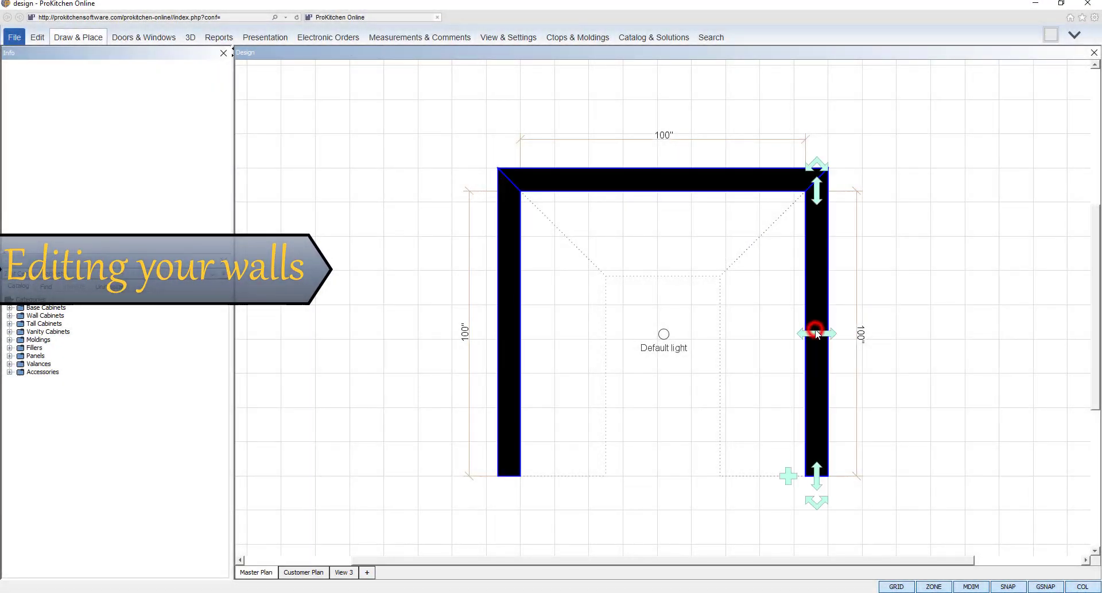
pyautogui.rightClick(818, 291)
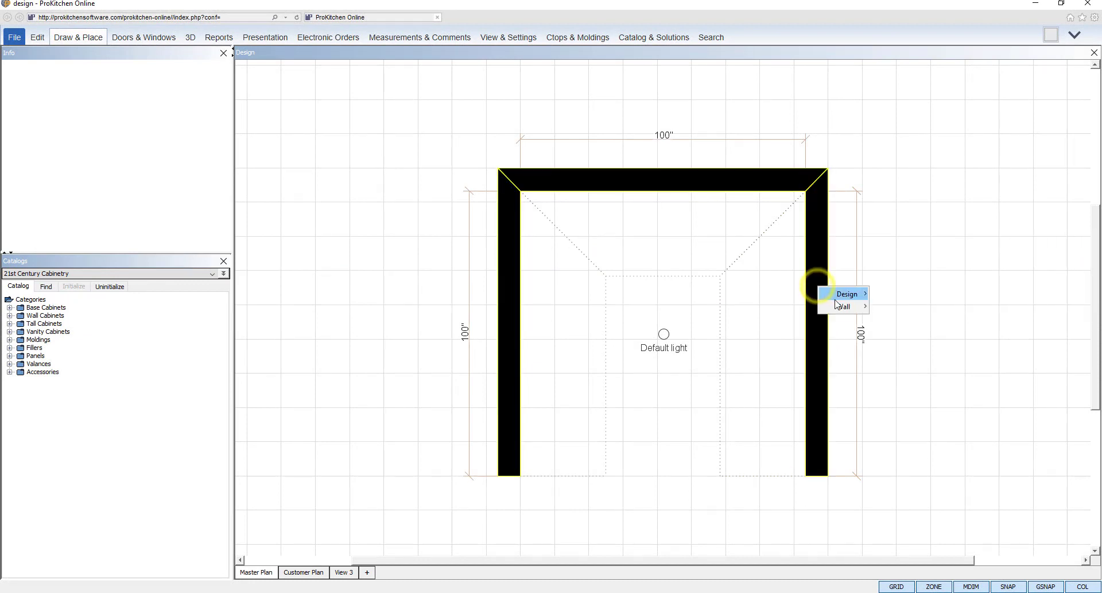
pyautogui.moveTo(844, 306)
pyautogui.moveTo(889, 323)
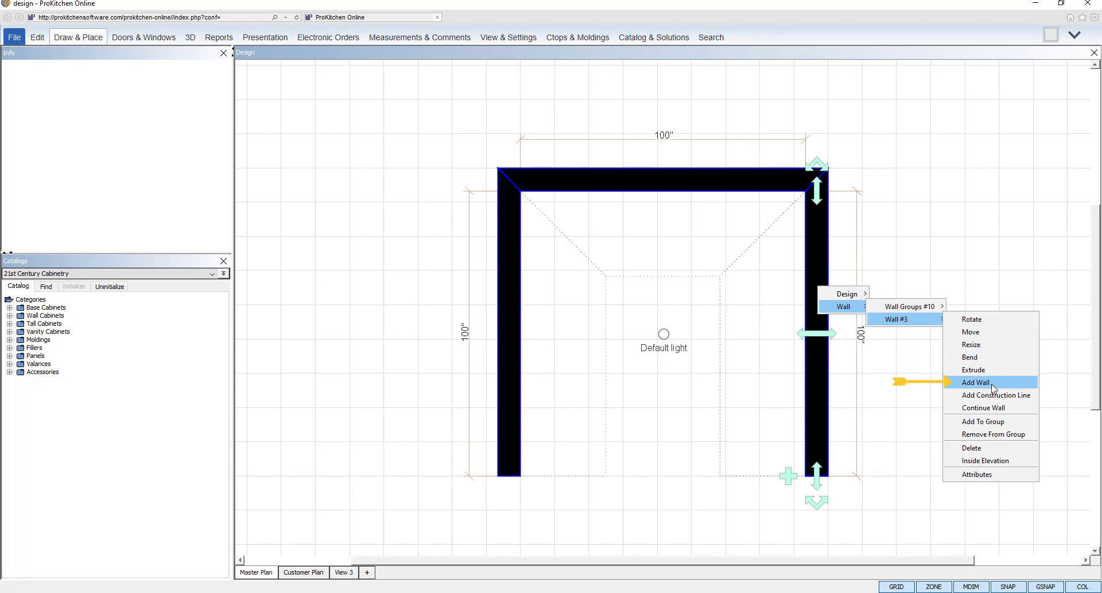
pyautogui.click(818, 376)
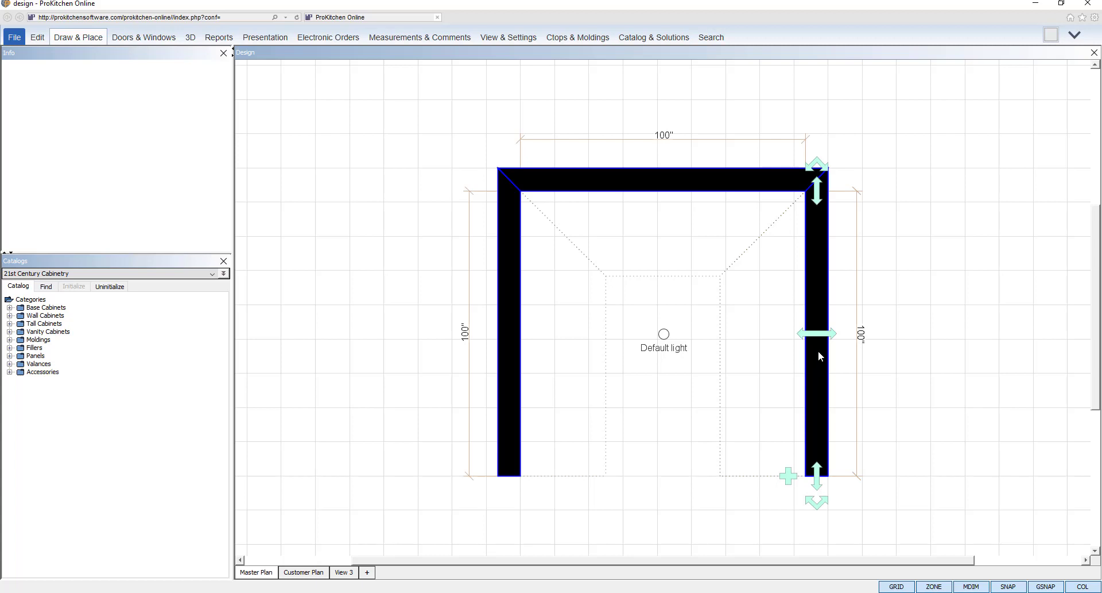
# - Shift the right wall inward to make the top wall 89 11/16", then redraw the right wall from its top corner
pyautogui.moveTo(818, 333); pyautogui.dragTo(778, 349)
pyautogui.click(777, 344)
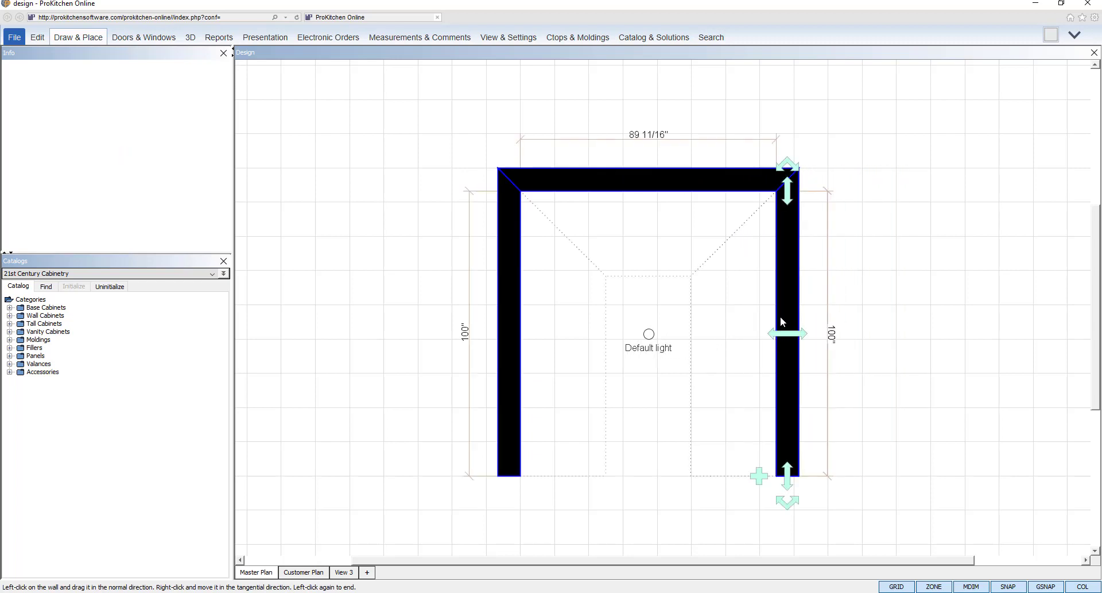
pyautogui.click(787, 191)
pyautogui.scroll(5, 787, 345)
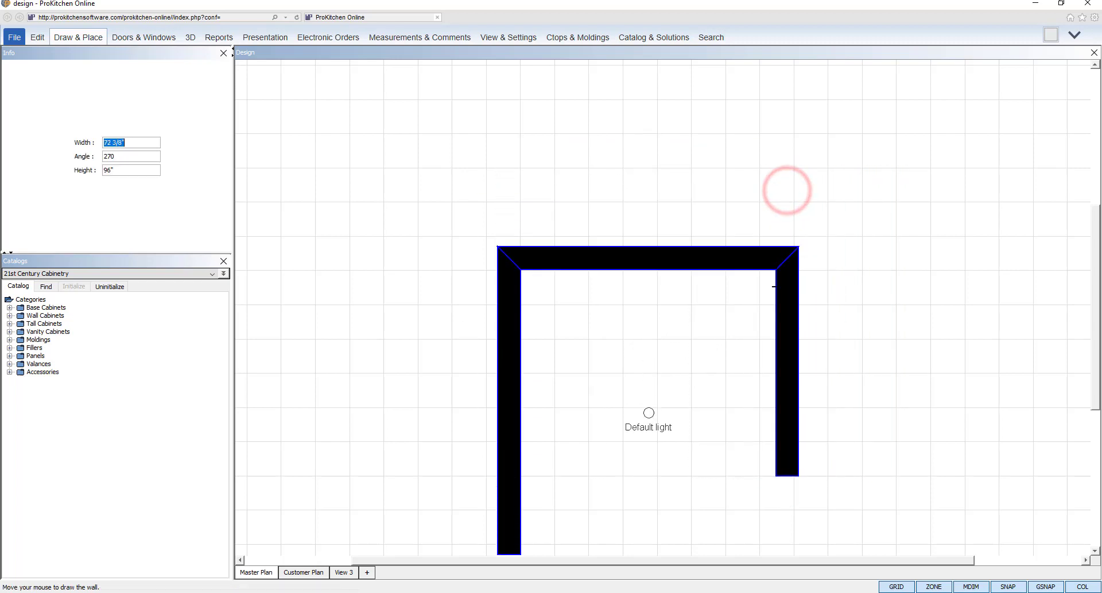
pyautogui.scroll(-7, 775, 413)
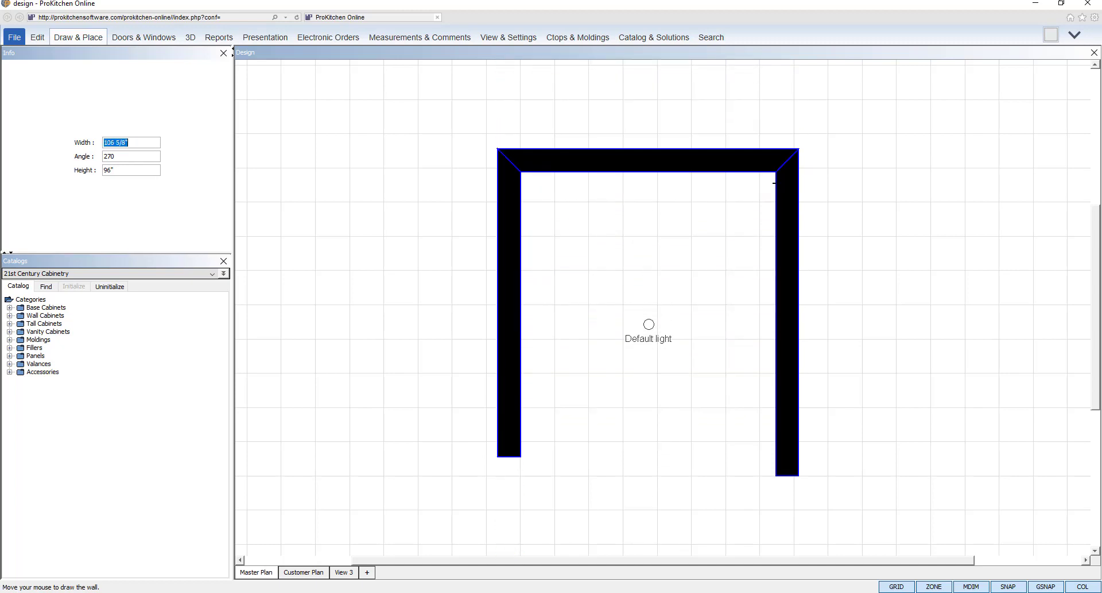
pyautogui.doubleClick(773, 228)
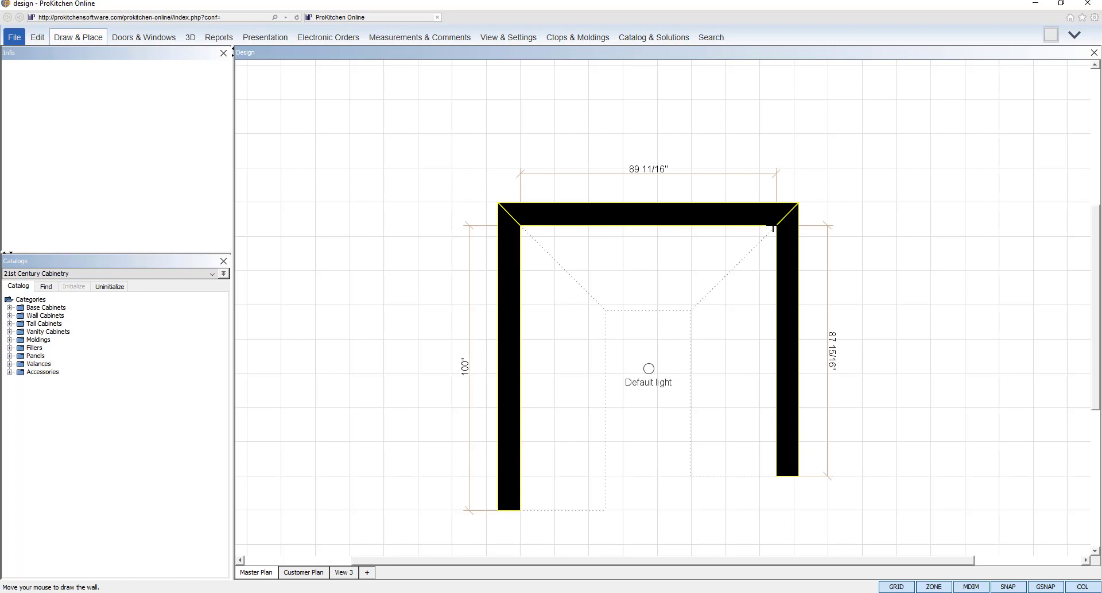
# - Square the right wall back to 90 degrees
pyautogui.click(787, 411)
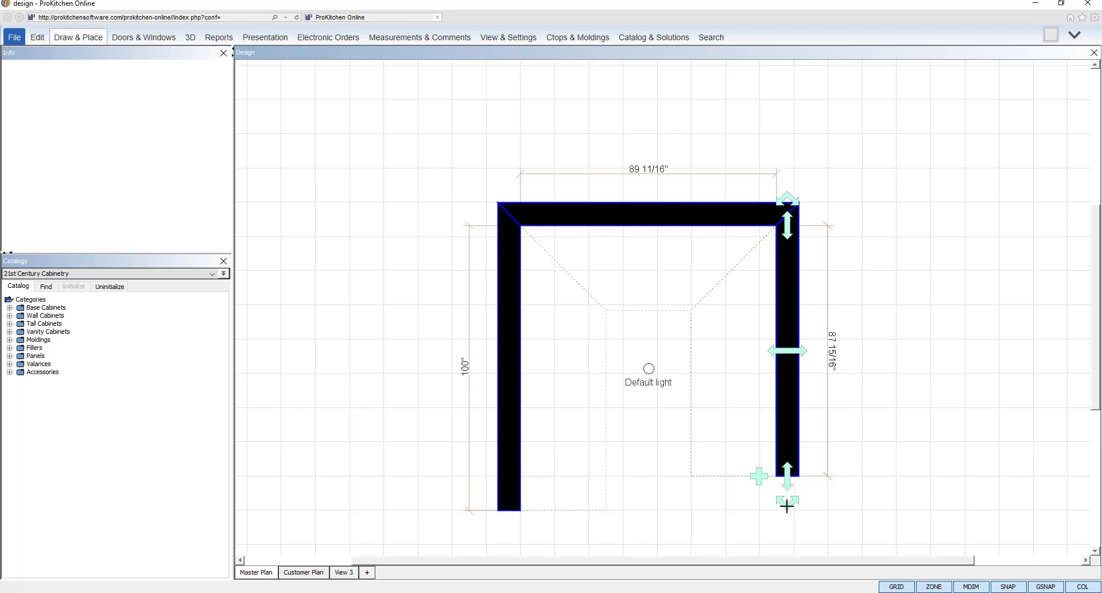
pyautogui.moveTo(787, 506); pyautogui.dragTo(649, 507)
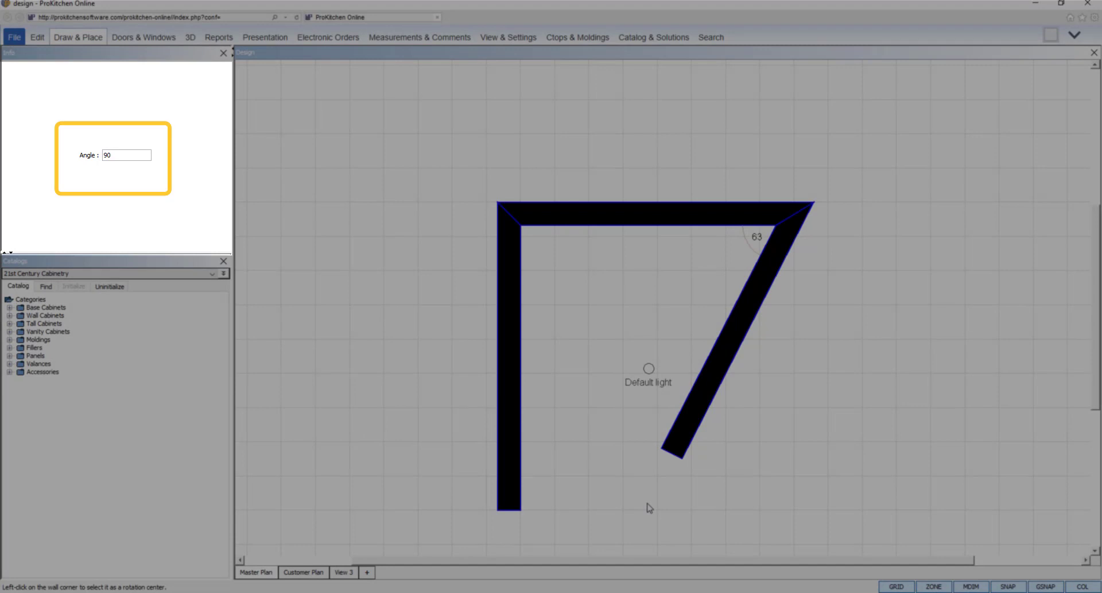
pyautogui.press('Return')
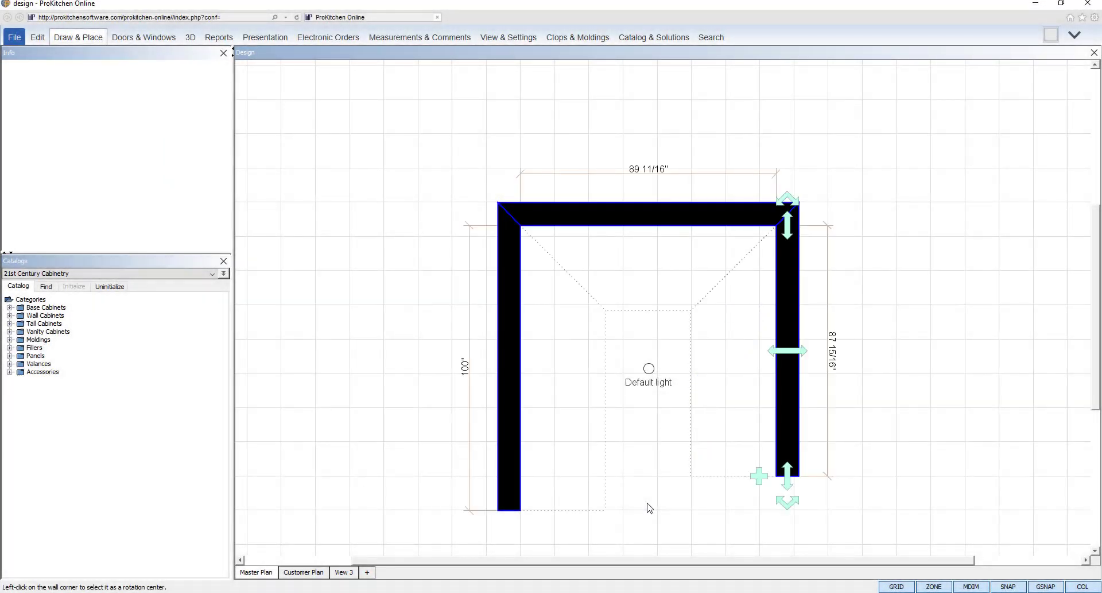
# - Draw a 65 11/16" bottom wall running left from the right wall's lower end
pyautogui.click(759, 476)
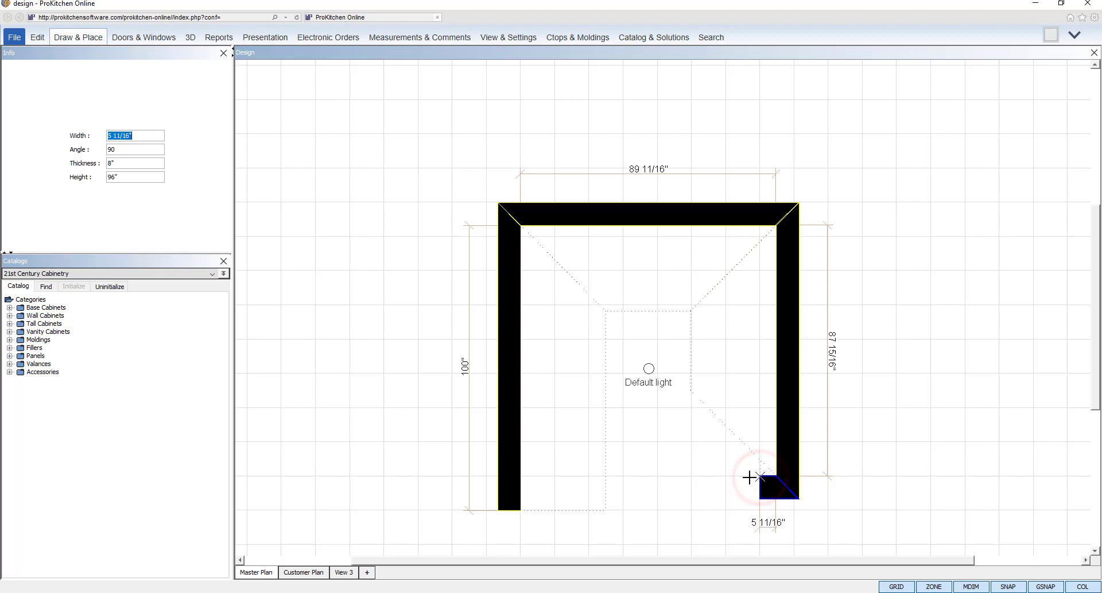
pyautogui.click(589, 477)
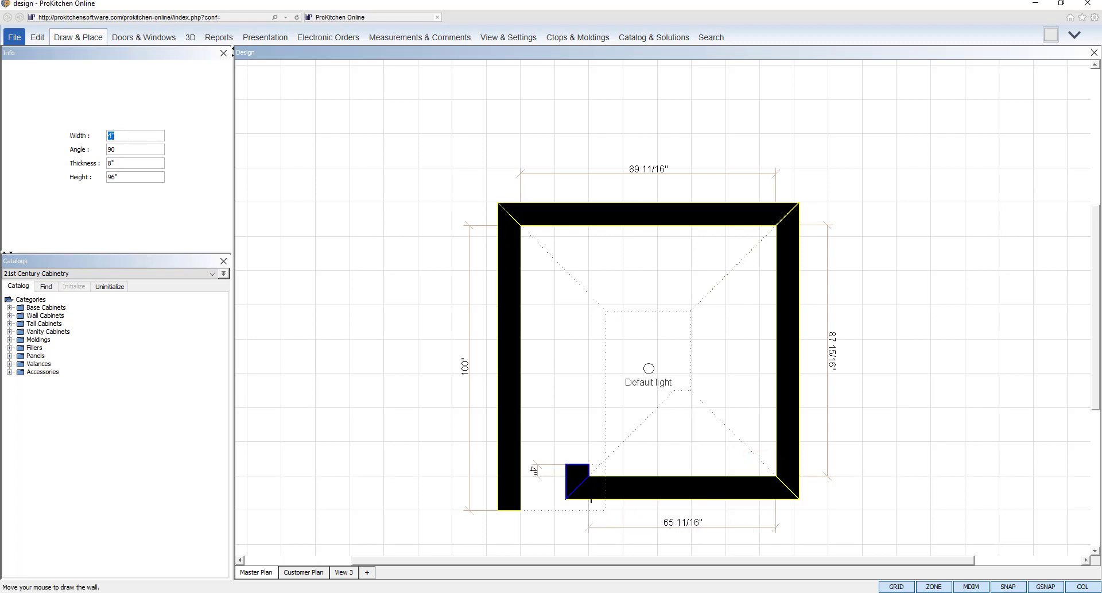
pyautogui.scroll(1, 591, 498)
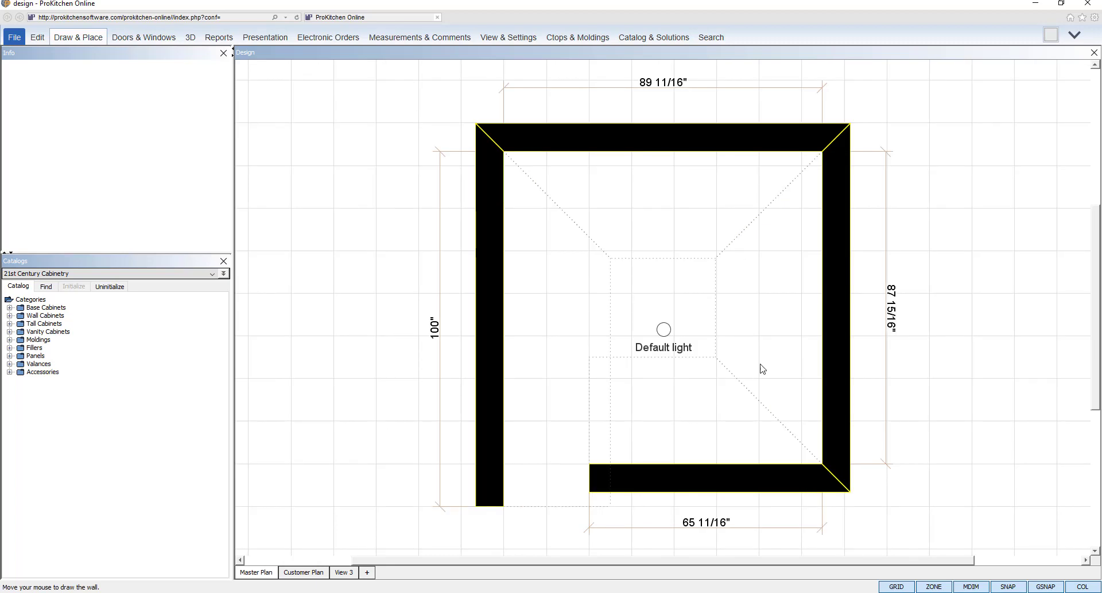
# - Extrude a bump-out from the right wall, 42 3/8" deep and 48 1/16" wide
pyautogui.rightClick(839, 312)
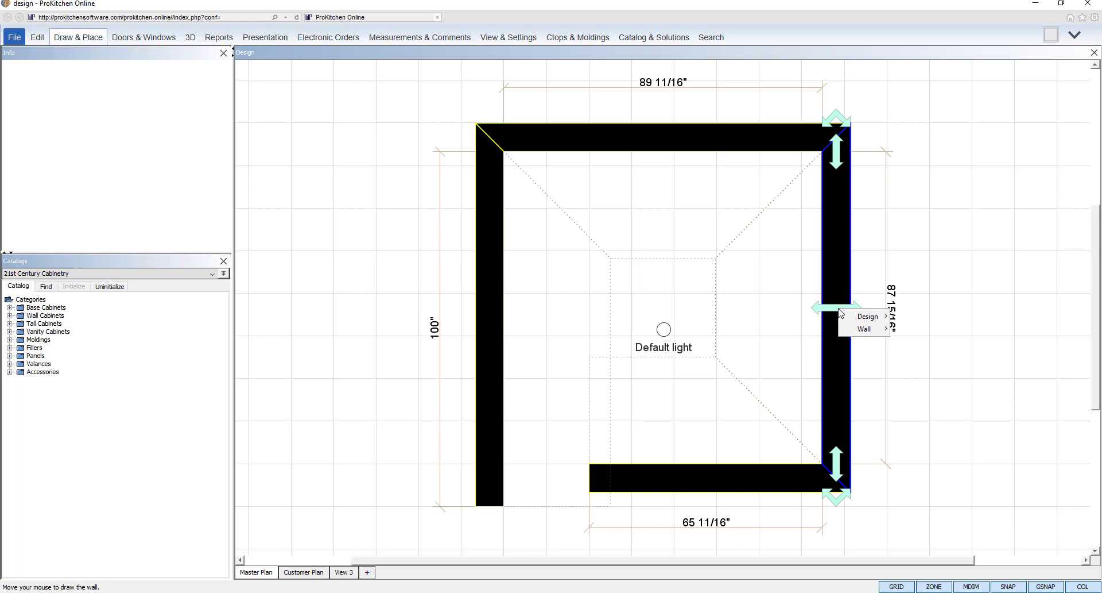
pyautogui.moveTo(869, 331)
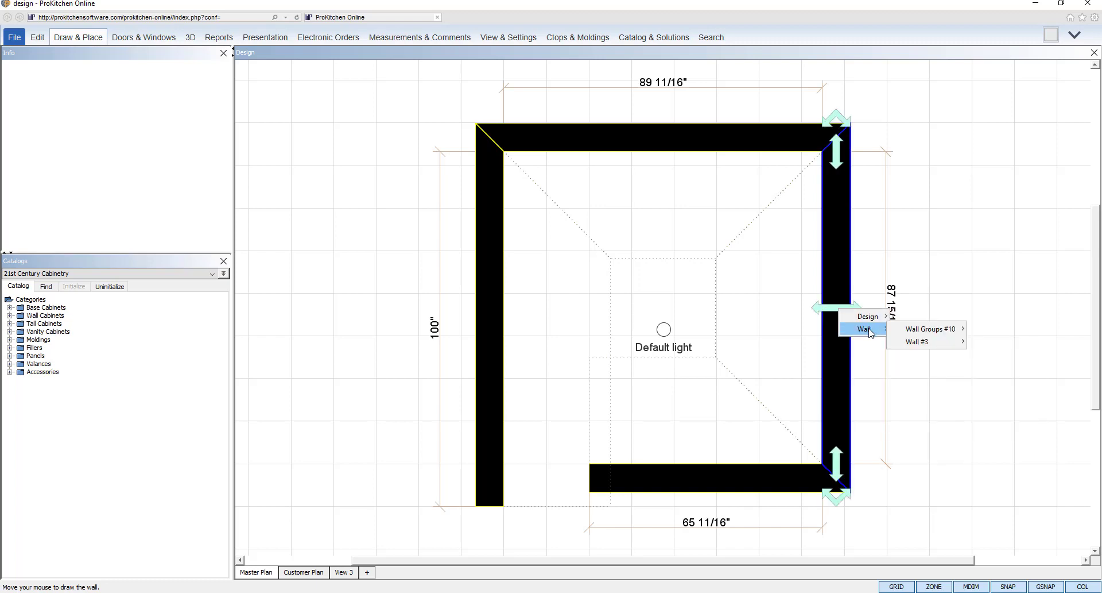
pyautogui.moveTo(917, 342)
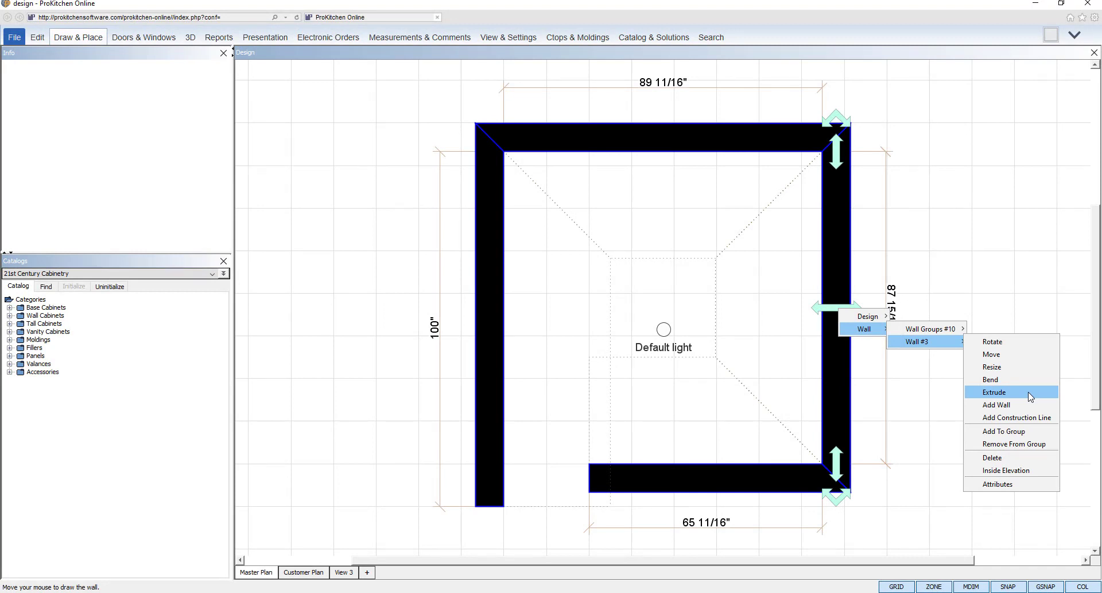
pyautogui.click(1029, 393)
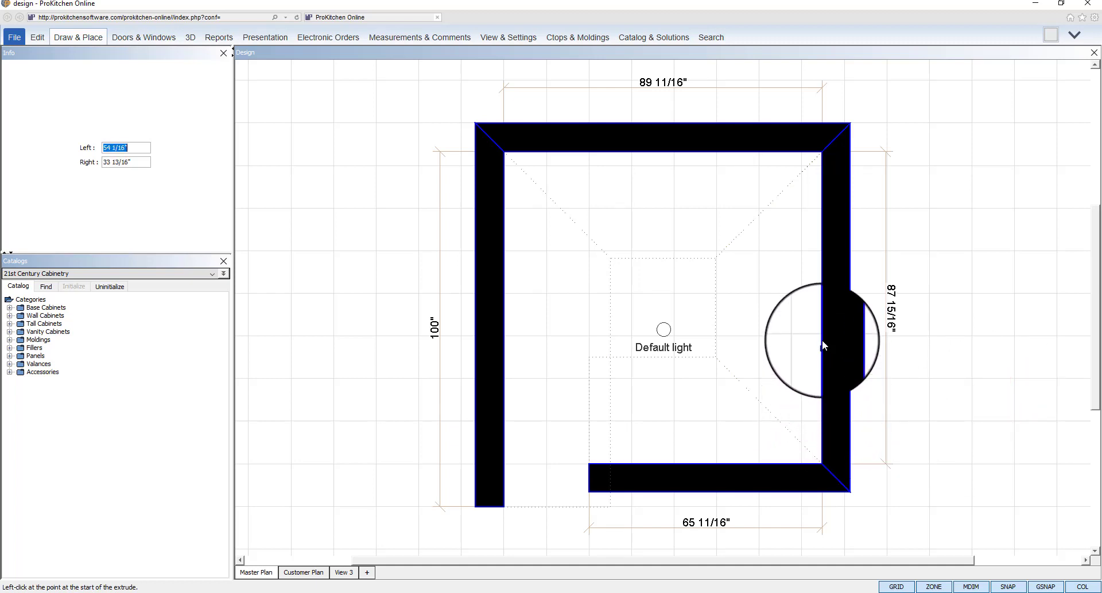
pyautogui.click(827, 251)
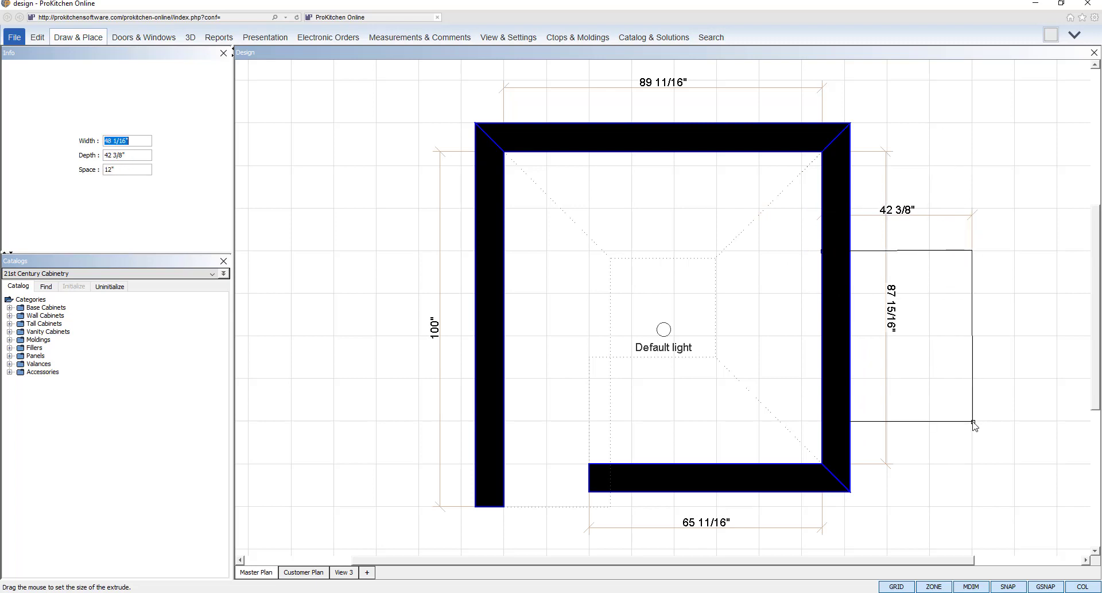
# - Commit the right-wall bump-out, then bend the left 100" wall into an outward semicircular arc
pyautogui.click(974, 423)
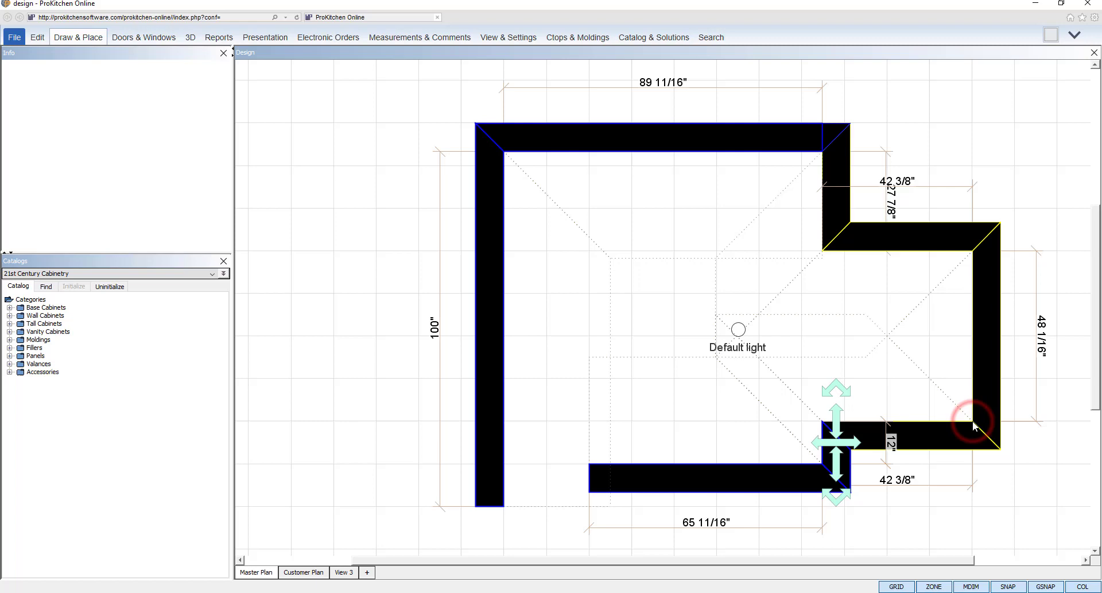
pyautogui.rightClick(479, 312)
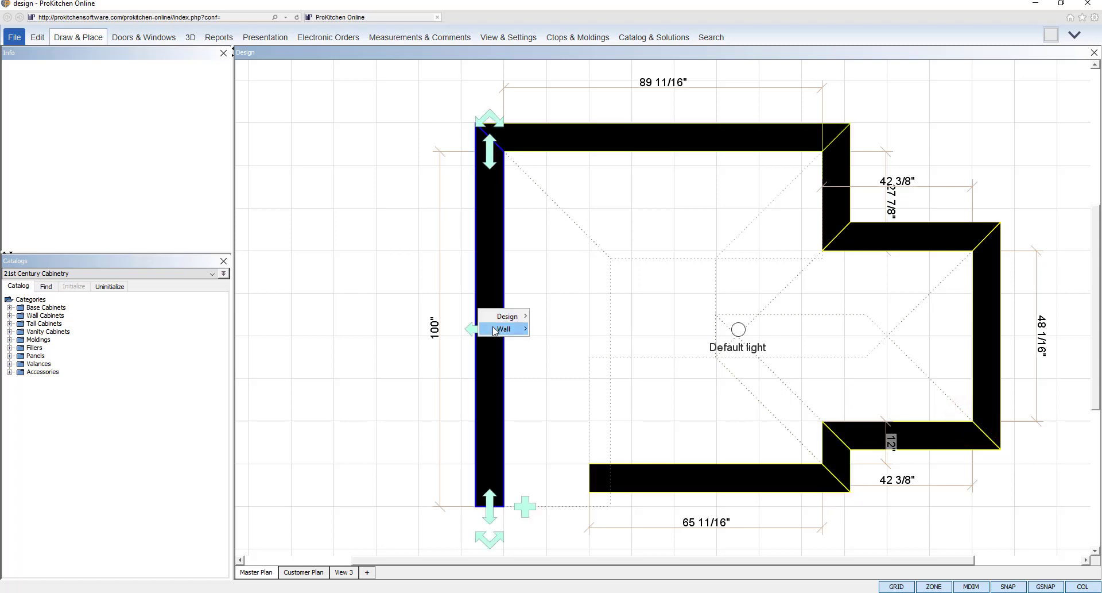
pyautogui.moveTo(506, 328)
pyautogui.moveTo(565, 342)
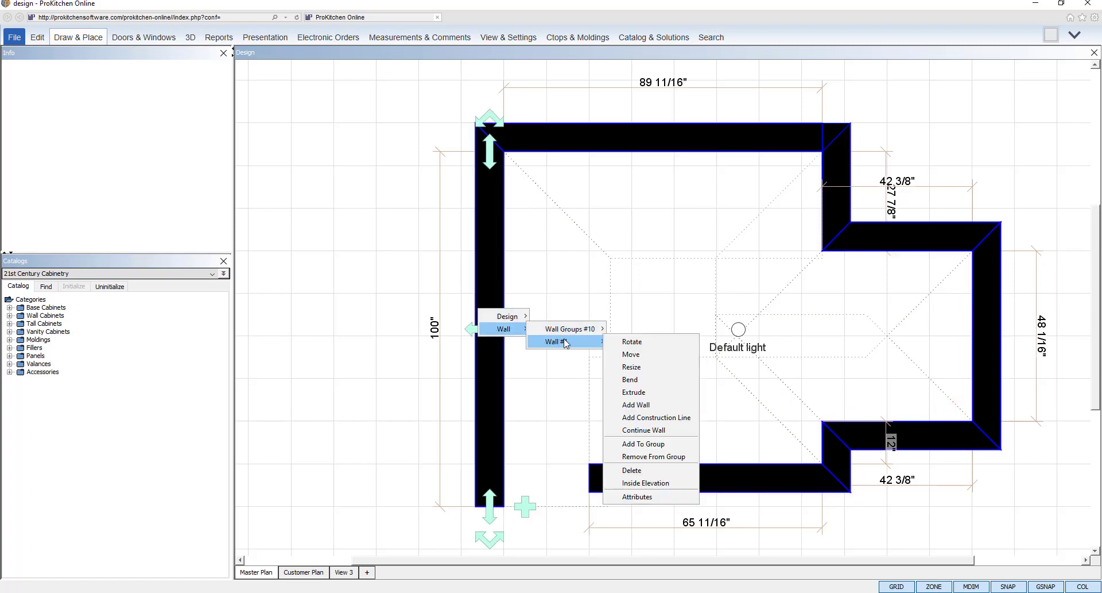
pyautogui.click(647, 381)
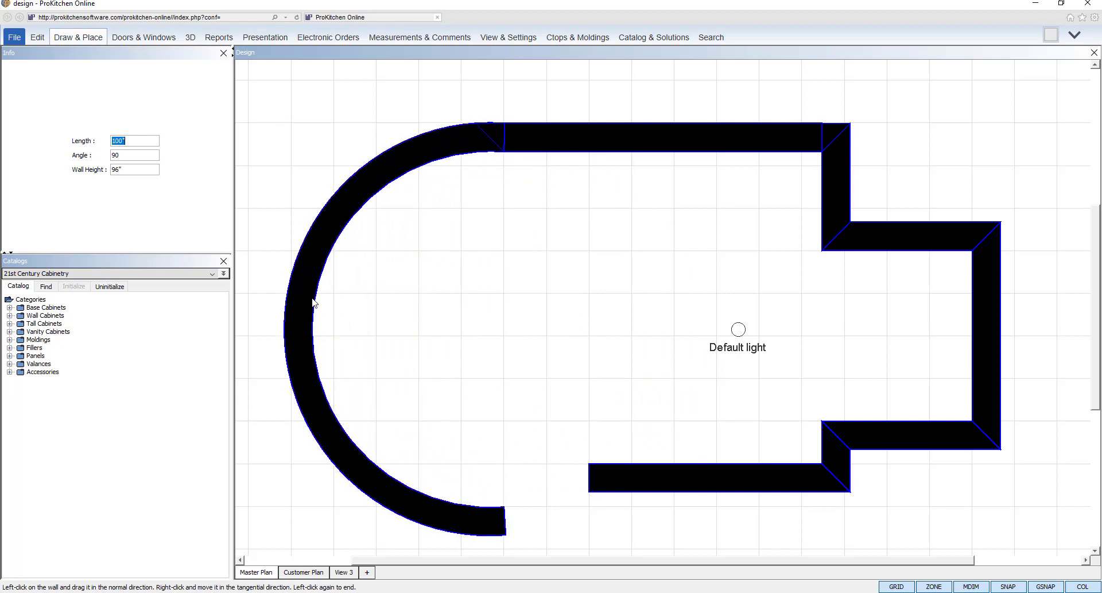
pyautogui.click(318, 305)
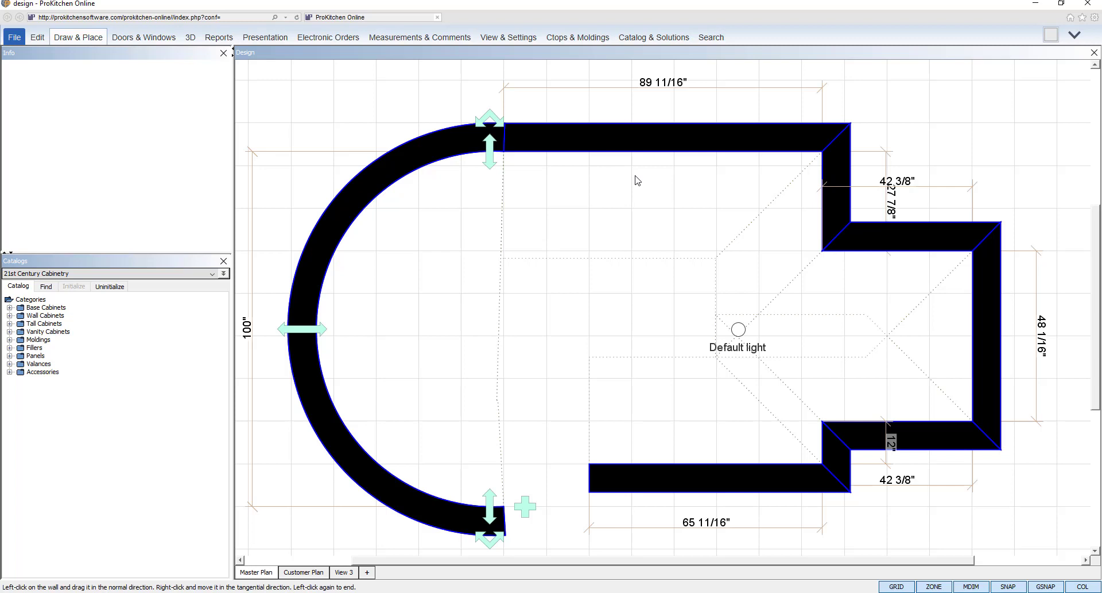
# - Open the top wall's Wall Attributes, showing 89 11/16" width, 8" thickness and 96" height
pyautogui.rightClick(655, 135)
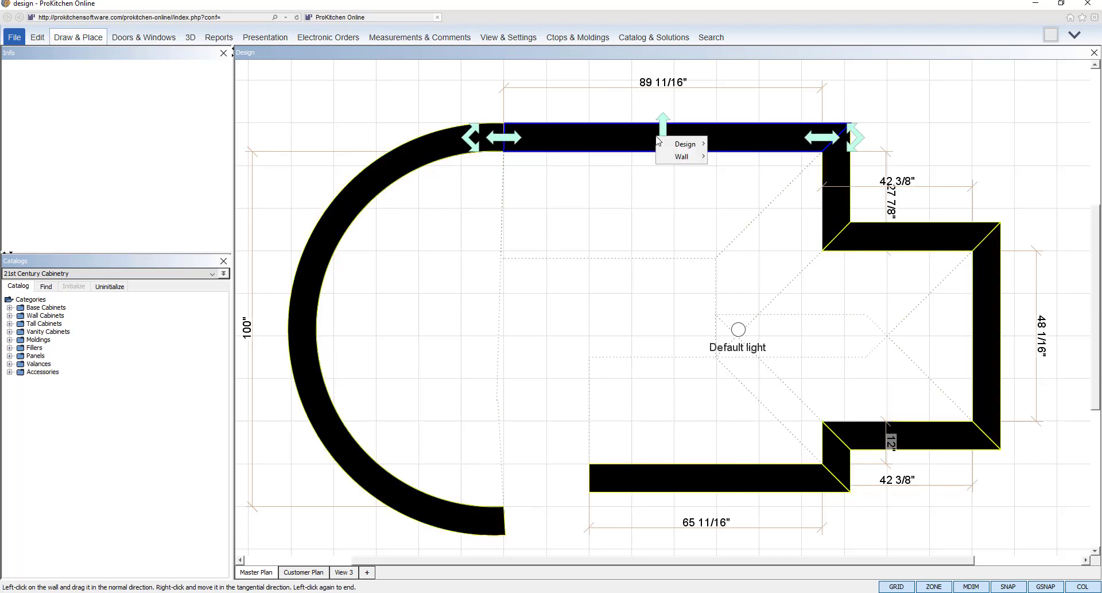
pyautogui.moveTo(681, 156)
pyautogui.moveTo(741, 172)
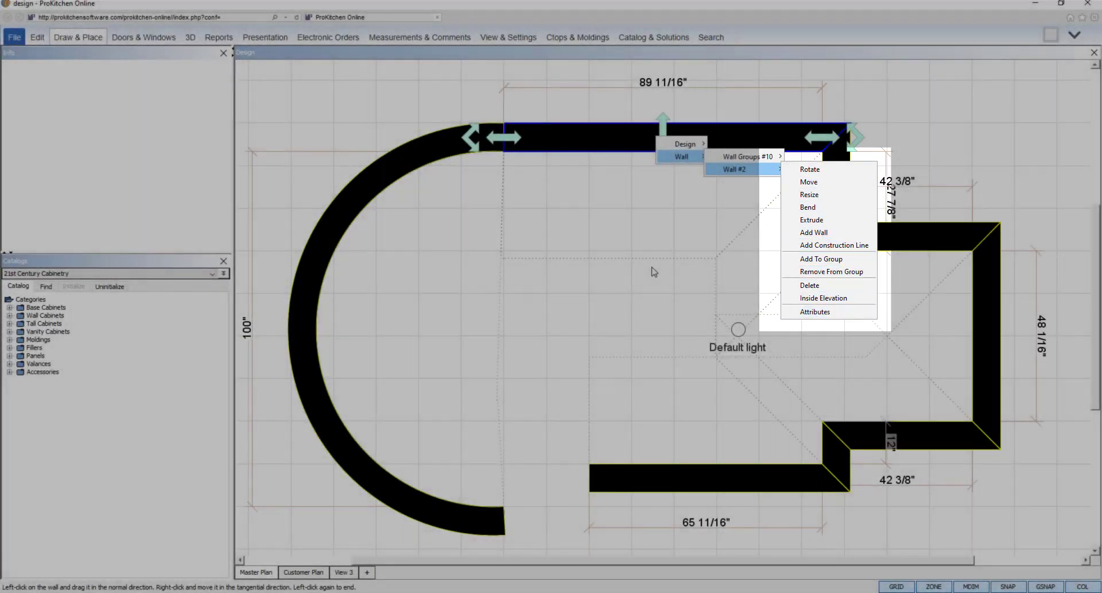
pyautogui.click(653, 264)
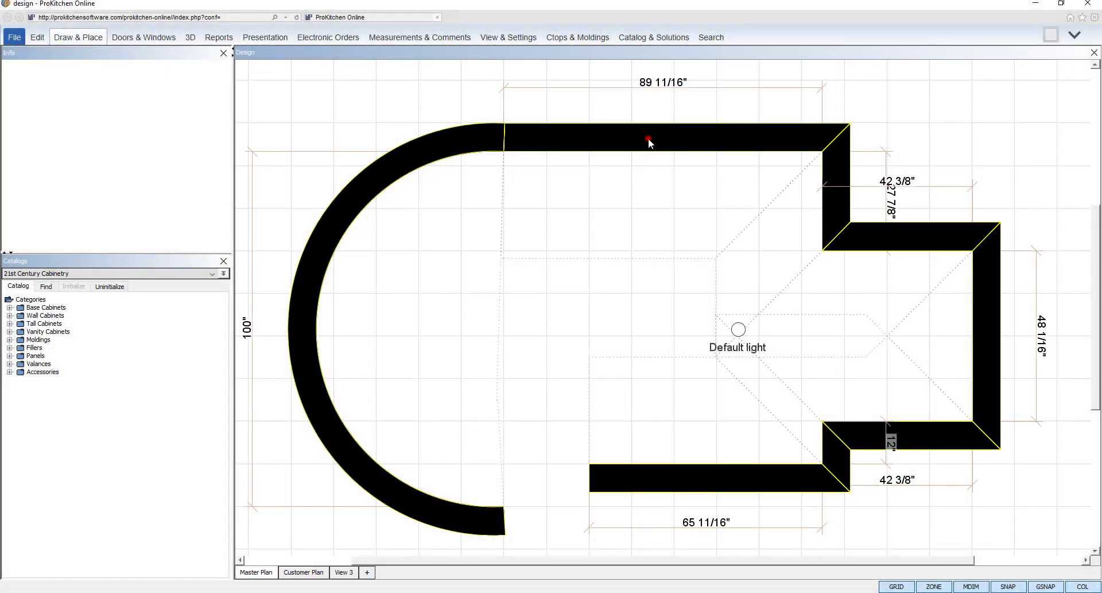
pyautogui.doubleClick(649, 137)
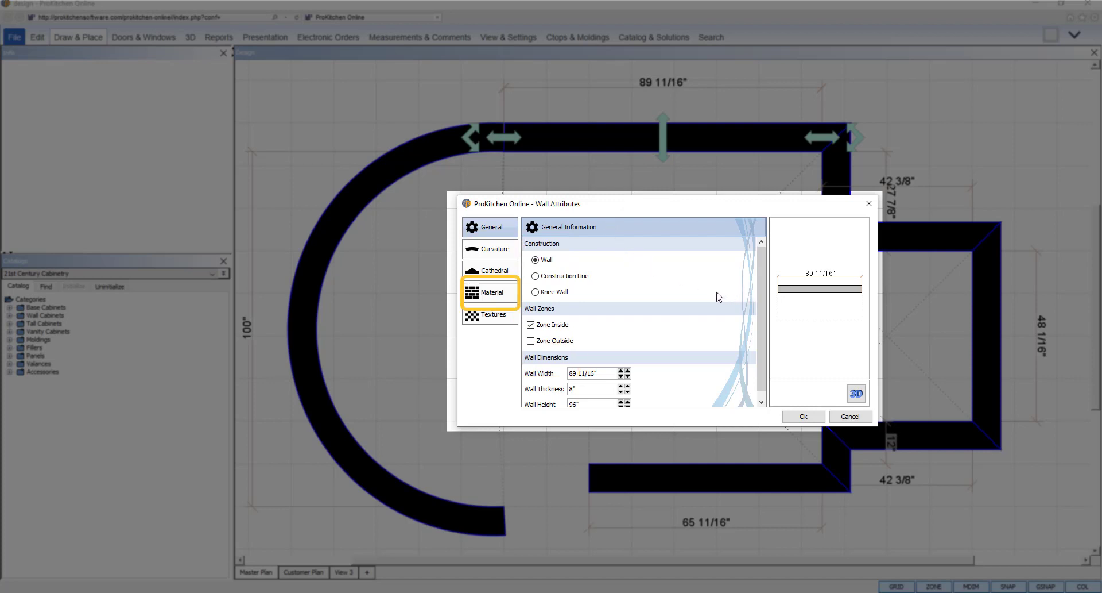
pyautogui.scroll(-1, 712, 304)
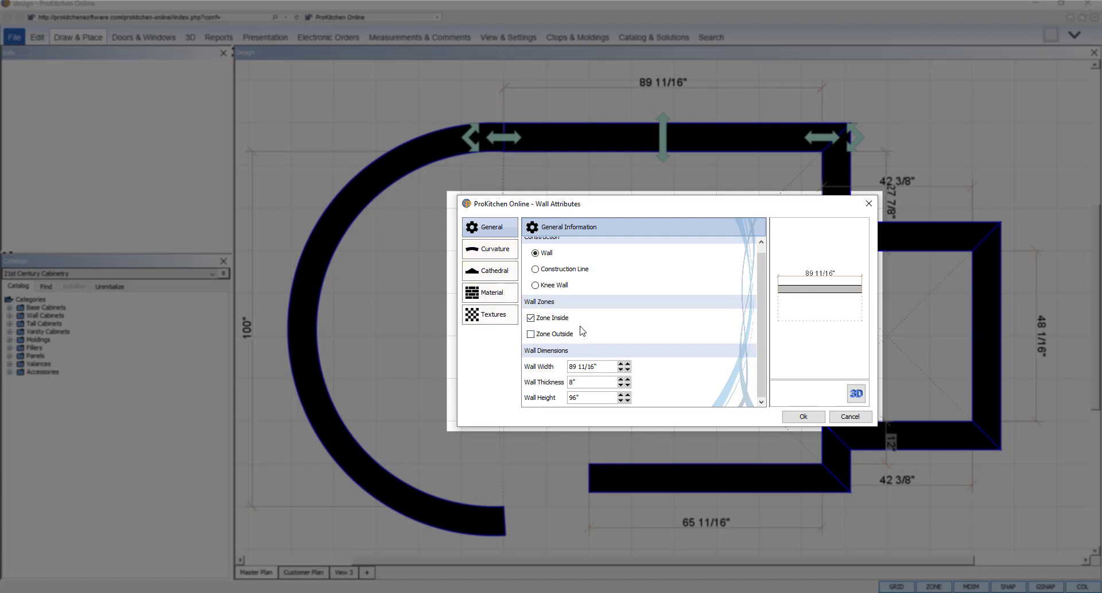
pyautogui.scroll(1, 583, 329)
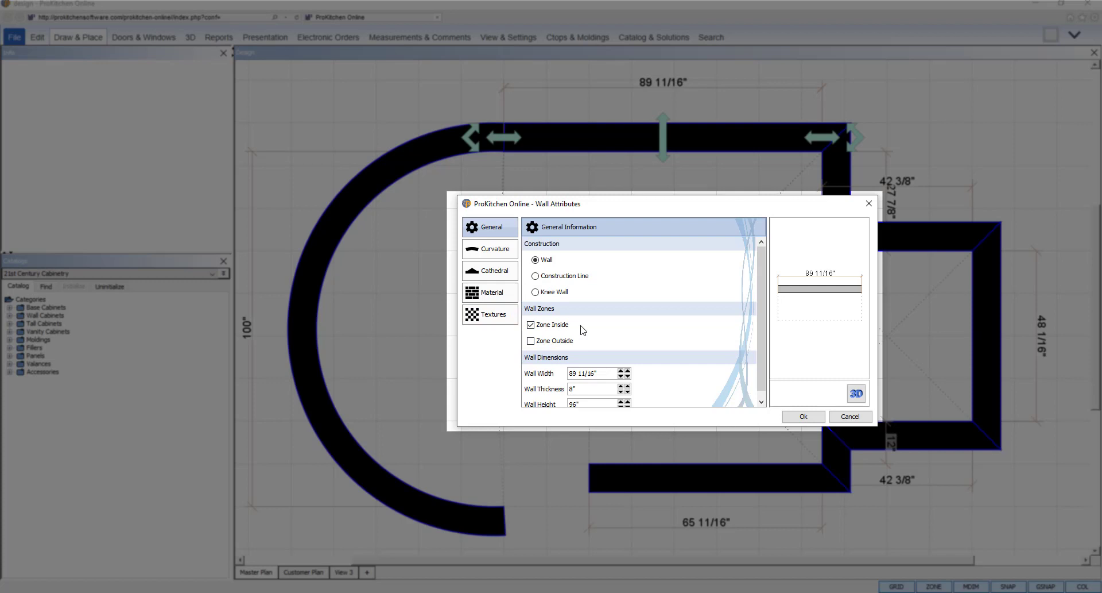
pyautogui.scroll(-1, 615, 329)
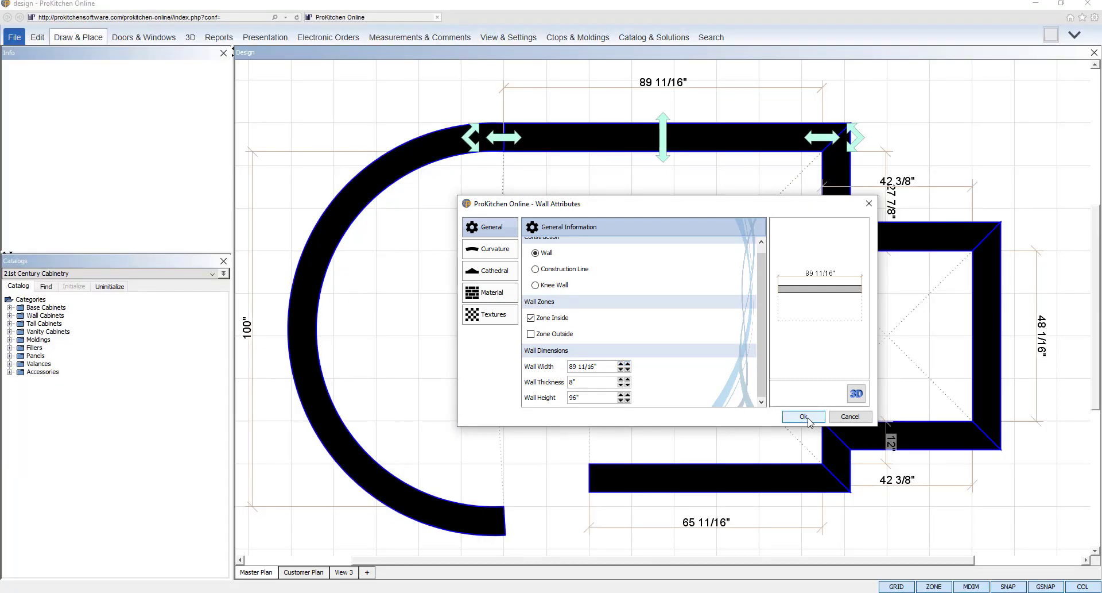
# - Set the top wall's curvature to Round Concave by radius 65", bigger than semicircle
pyautogui.click(496, 253)
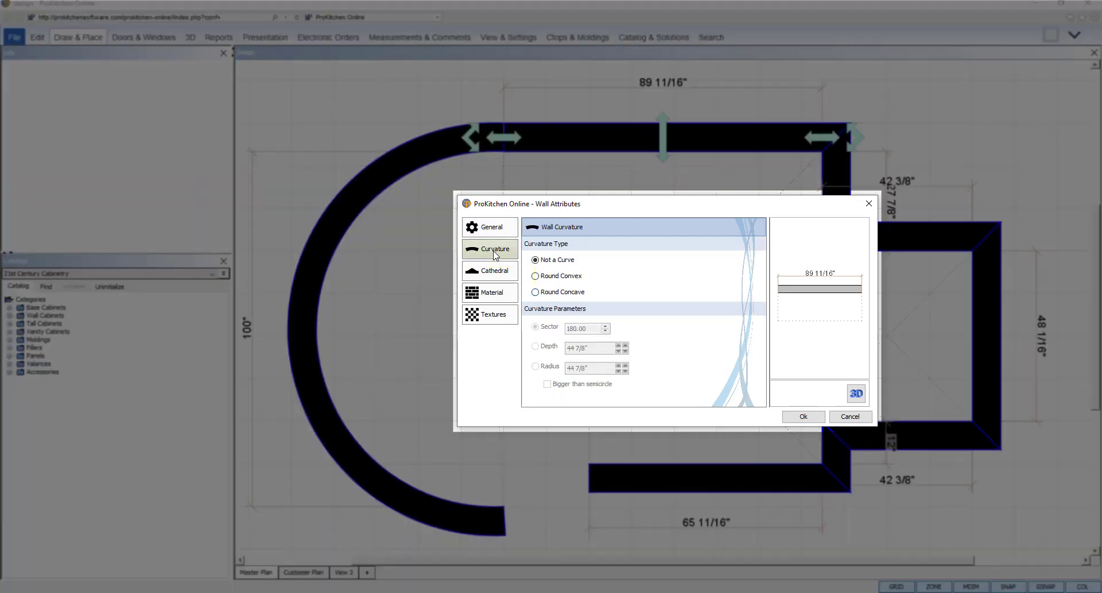
pyautogui.click(535, 275)
pyautogui.click(536, 292)
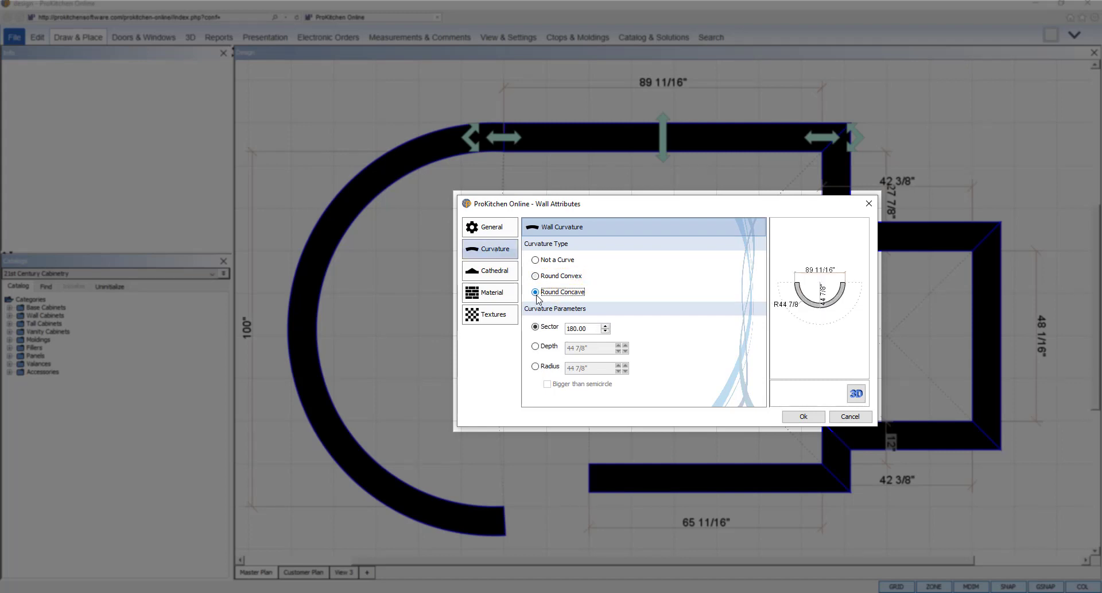
pyautogui.click(535, 347)
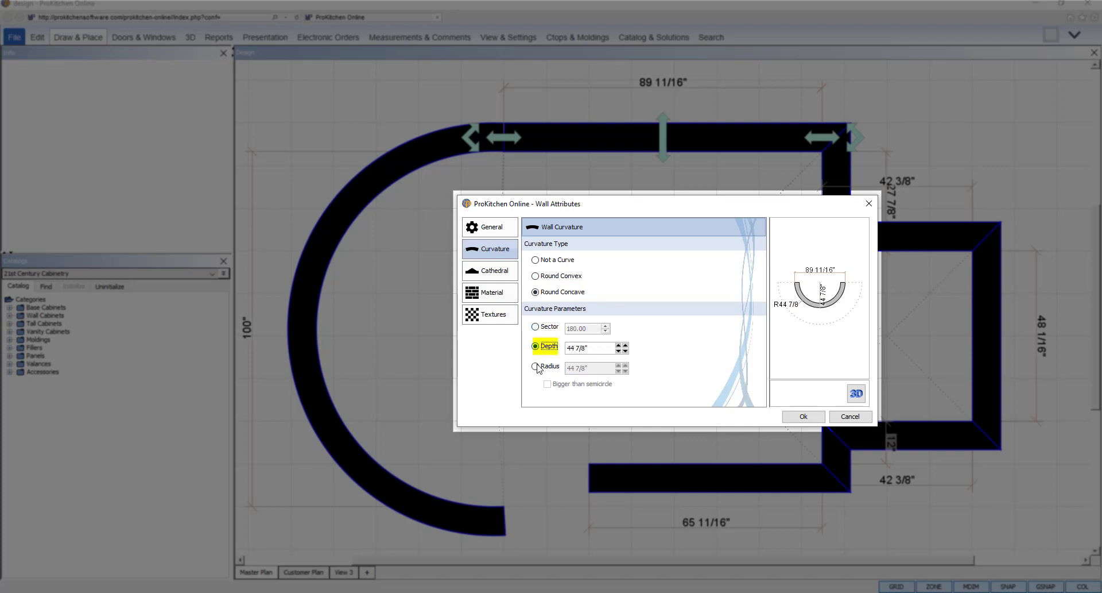
pyautogui.click(536, 367)
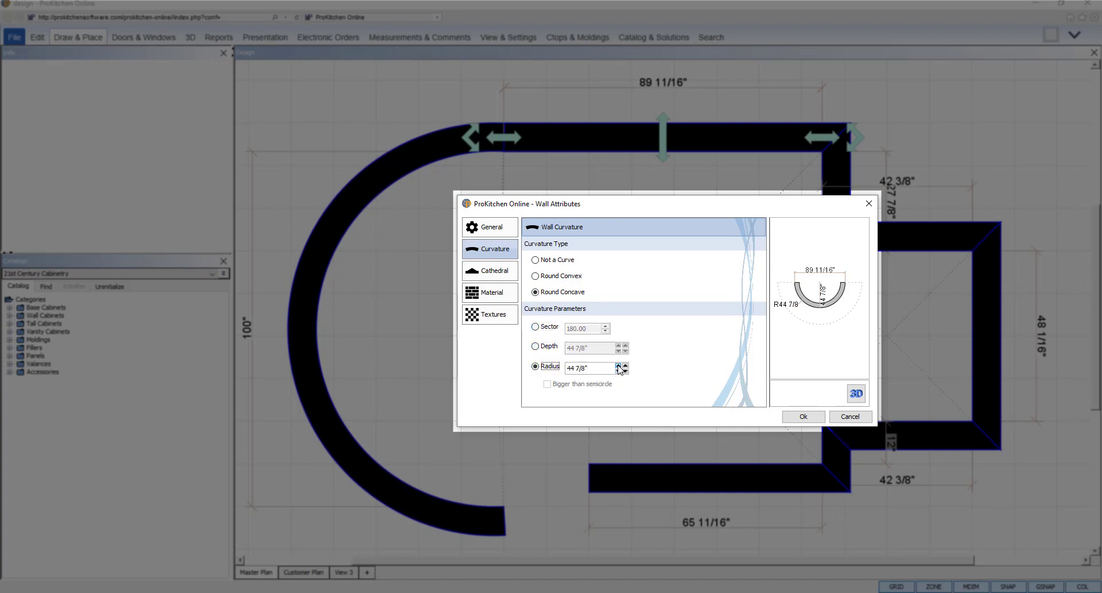
pyautogui.doubleClick(582, 368)
pyautogui.tripleClick(566, 366)
pyautogui.write('65')
pyautogui.press('Tab')
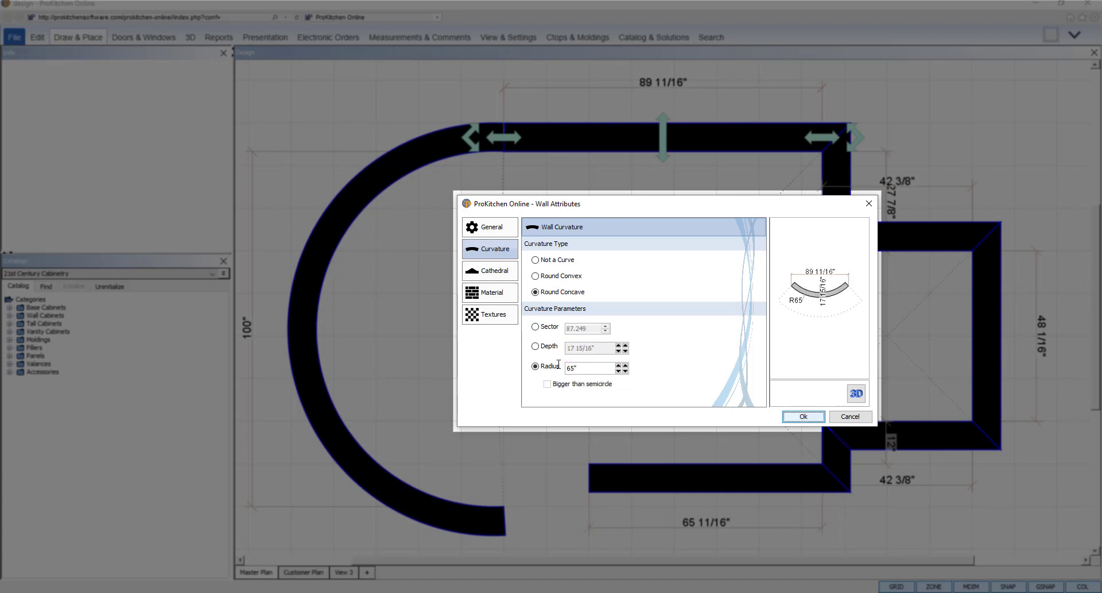
pyautogui.click(548, 384)
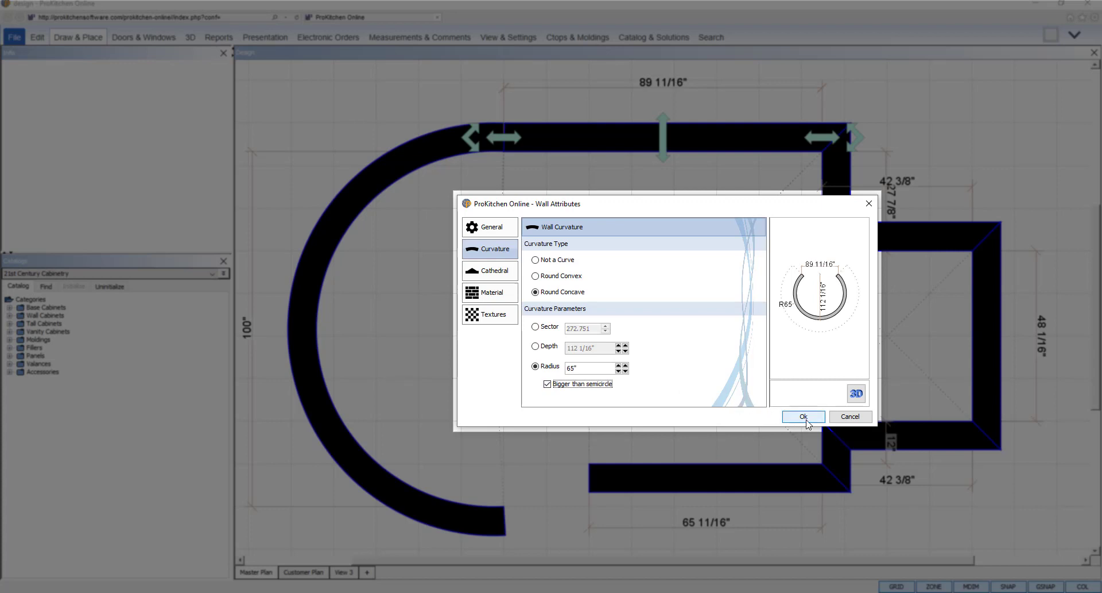
# - Switch the wall preview to 3D and rotate the curved wall to view it from above
pyautogui.click(856, 394)
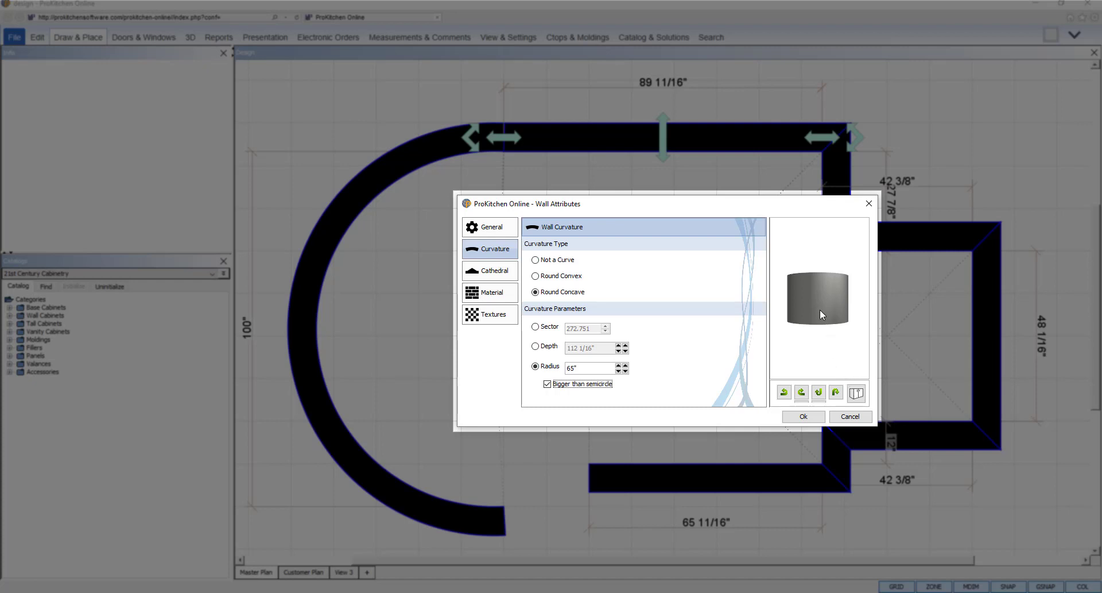
pyautogui.click(784, 393)
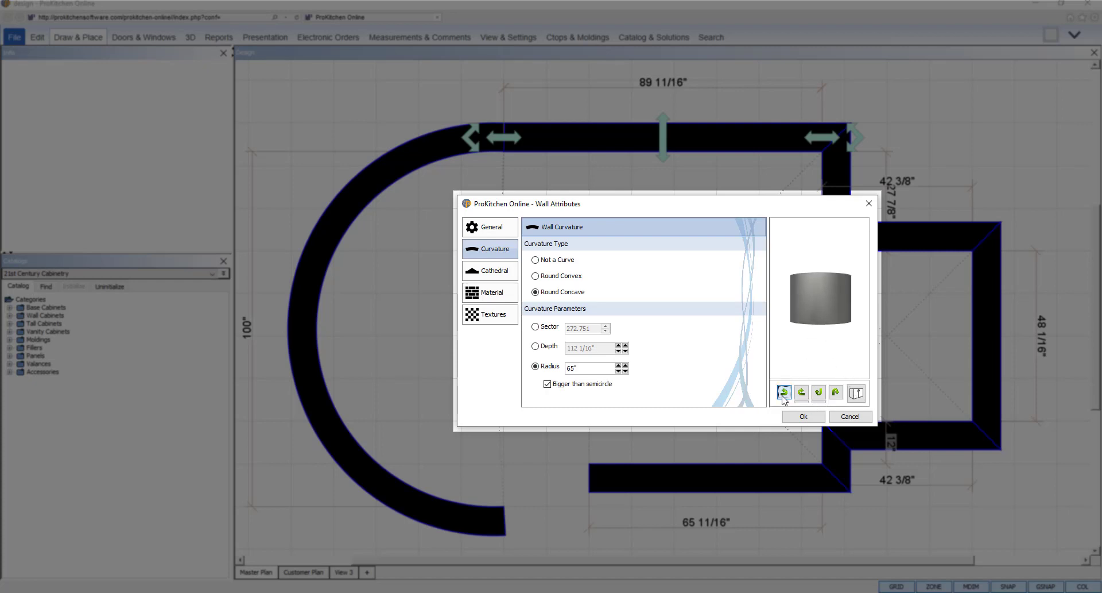
pyautogui.click(819, 393)
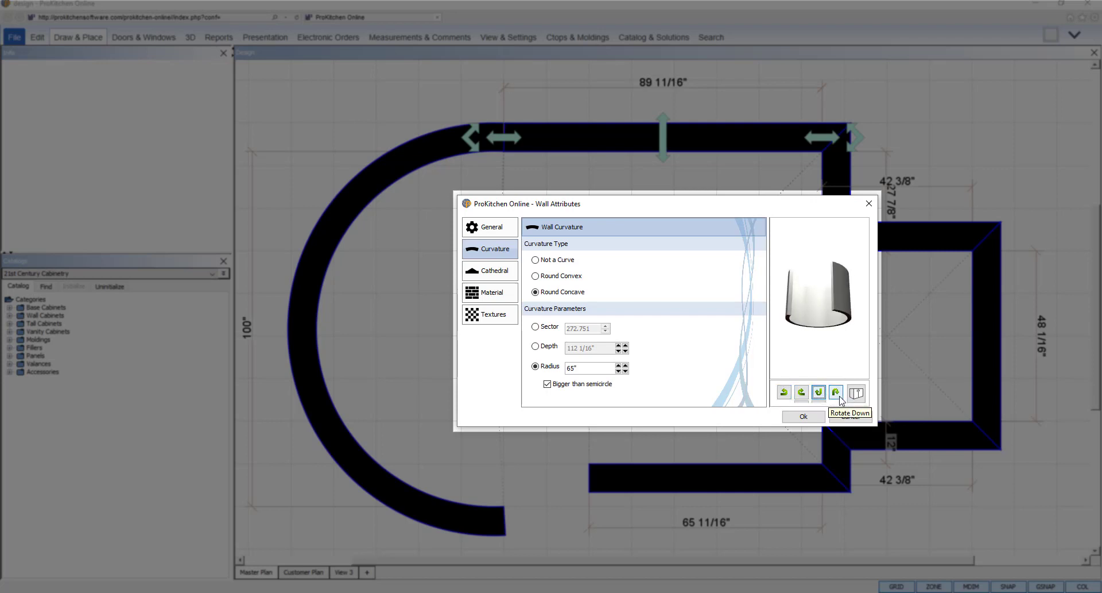
pyautogui.click(838, 399)
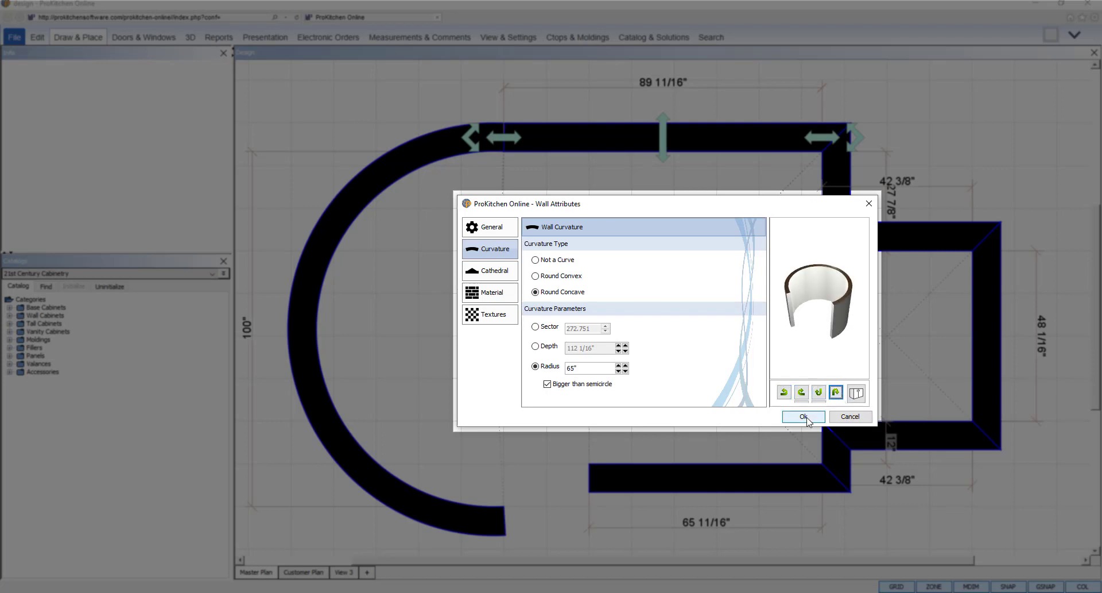